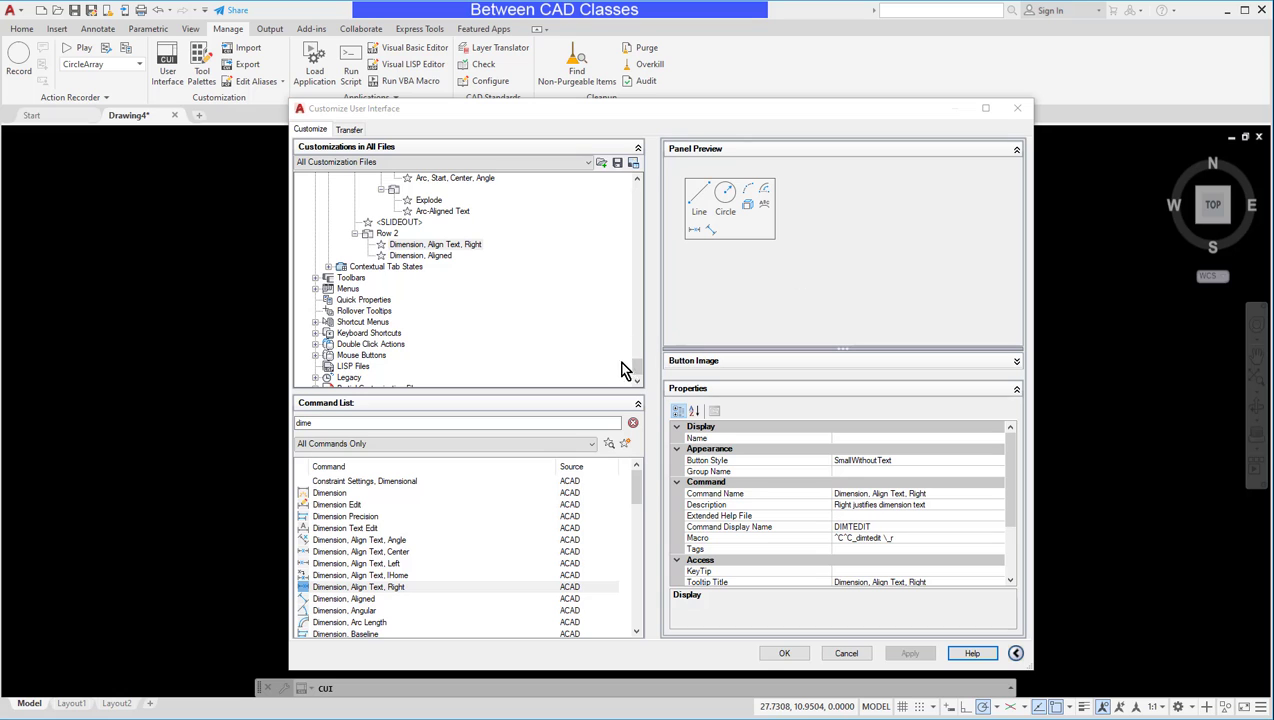
- Expand Ribbon > Tabs in the Customizations tree and inspect the Home - 2D tab's panels
left_click_drag(637, 370, 627, 194)
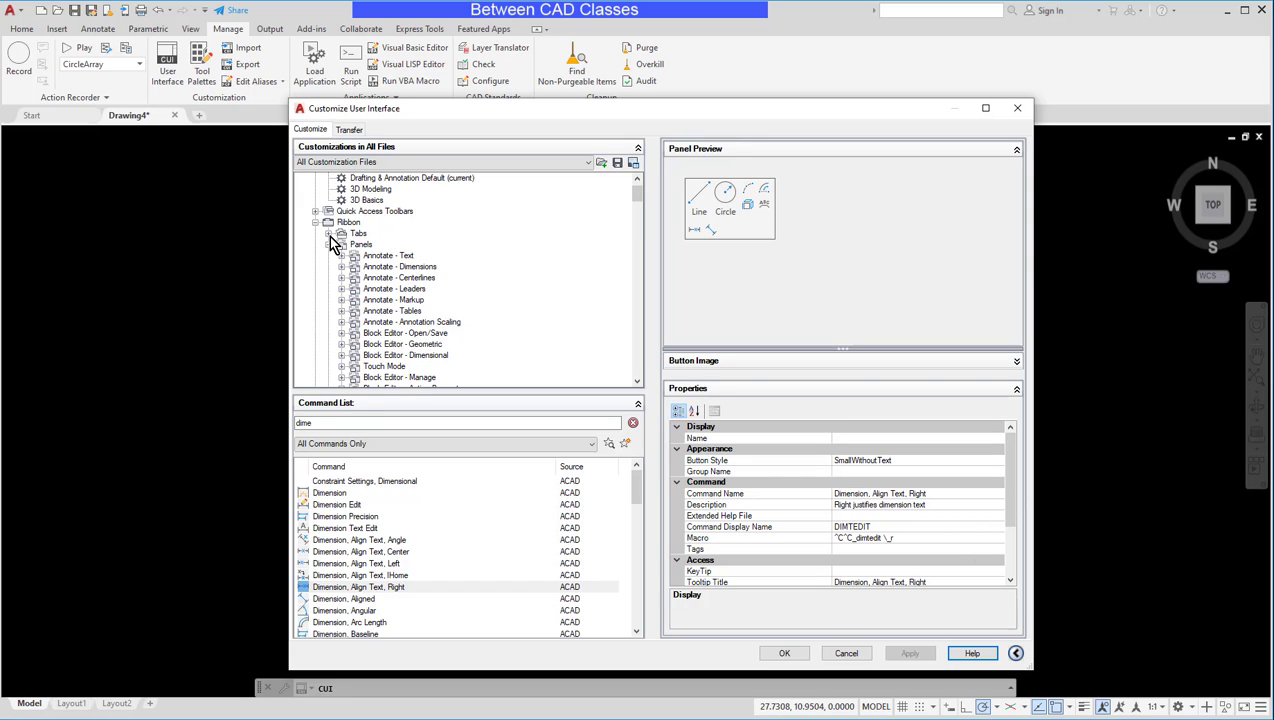
left_click(328, 233)
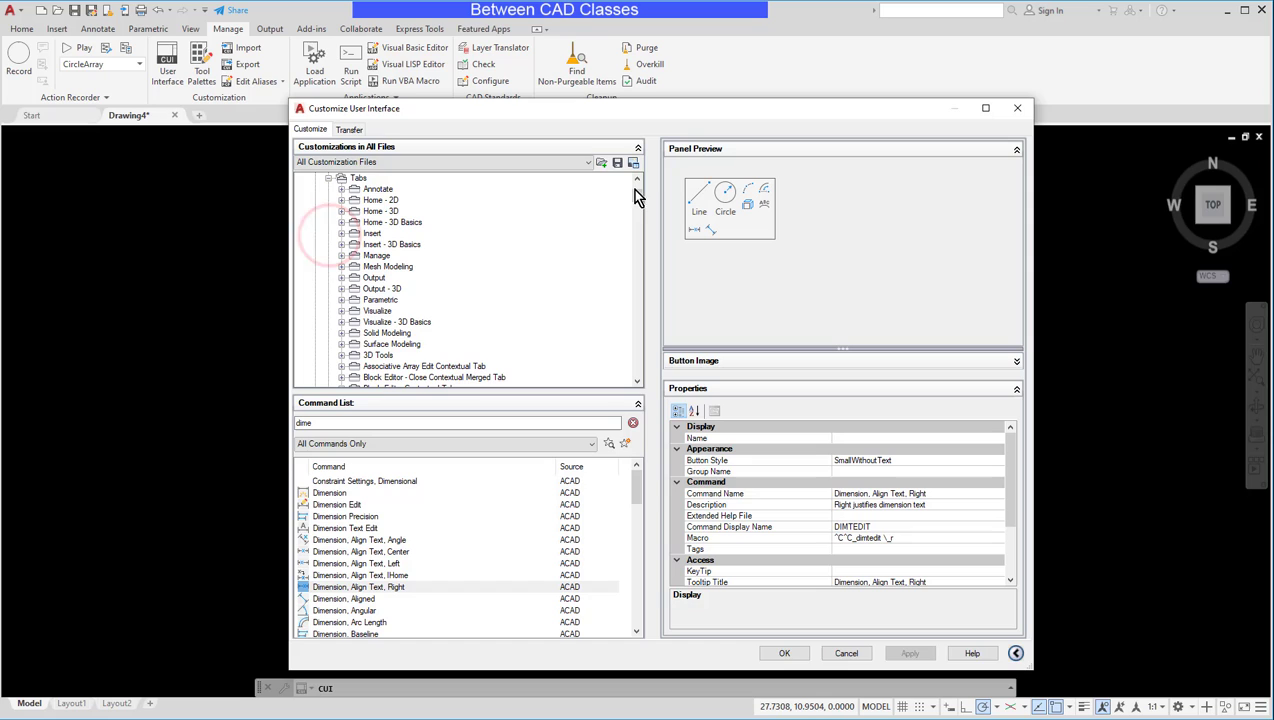
left_click(341, 201)
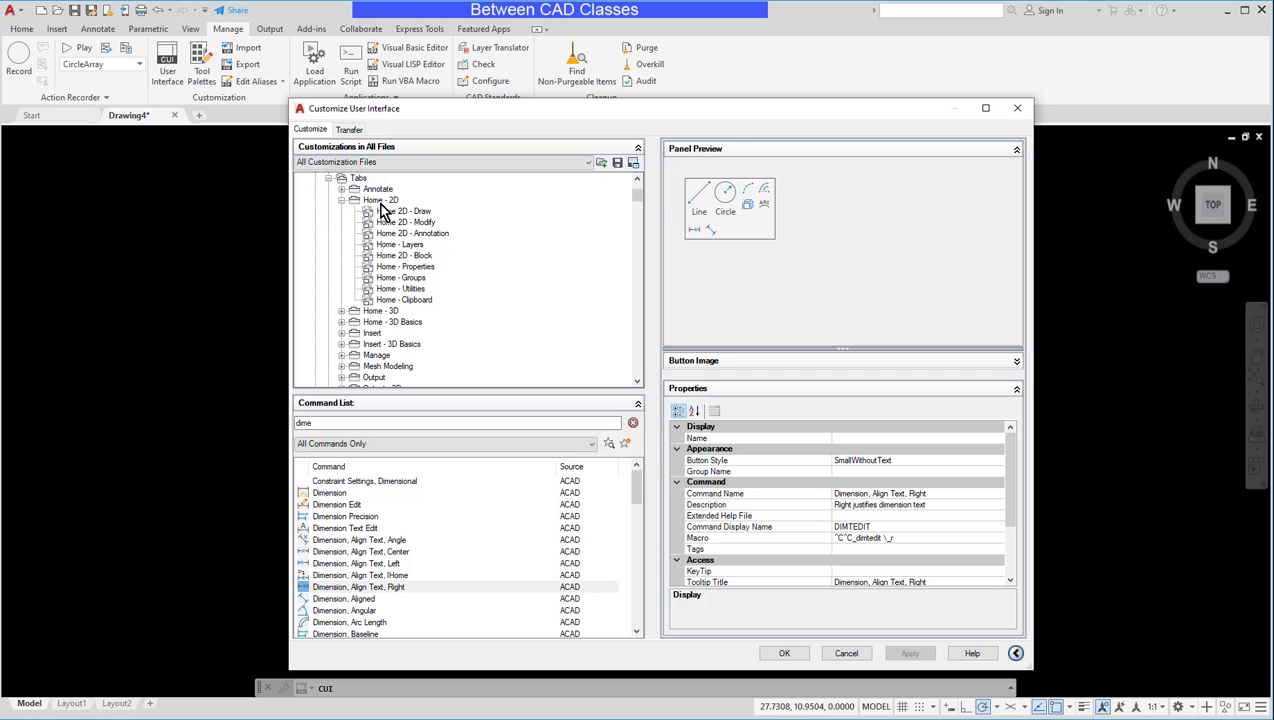
mouse_move(634, 198)
left_mouse_down()
mouse_move(640, 368)
mouse_move(668, 188)
left_mouse_up()
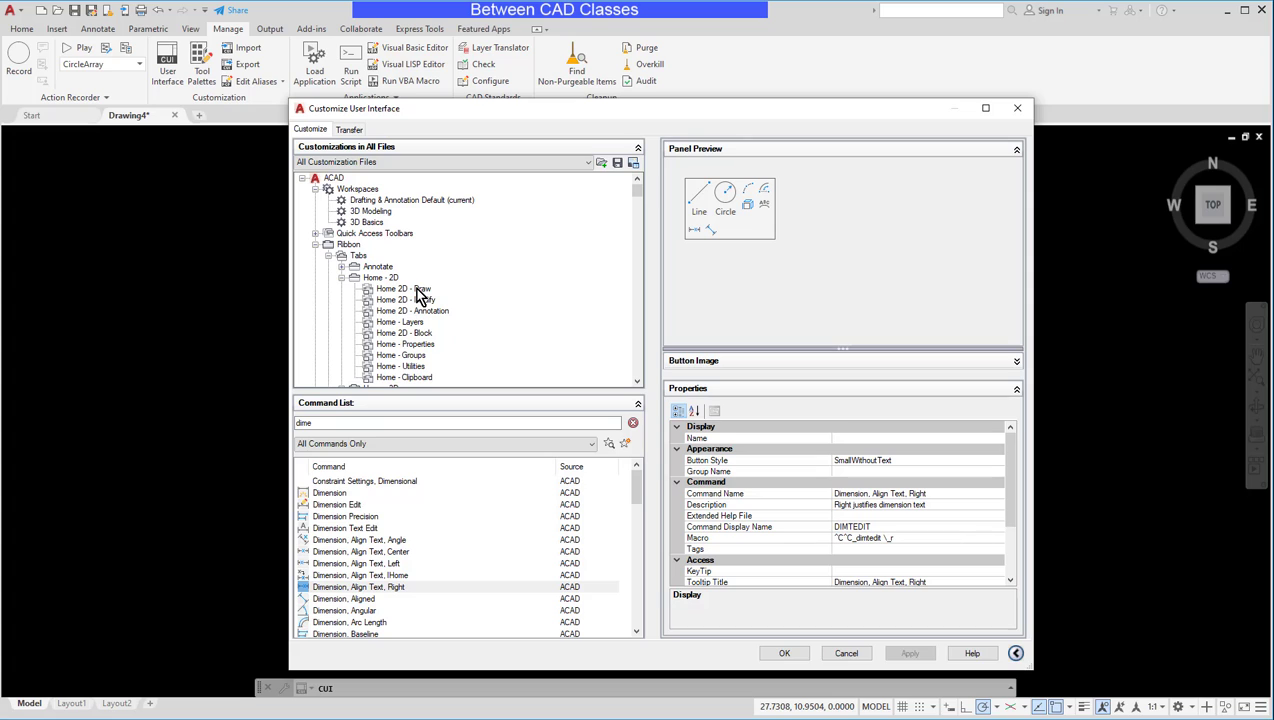
left_click(340, 277)
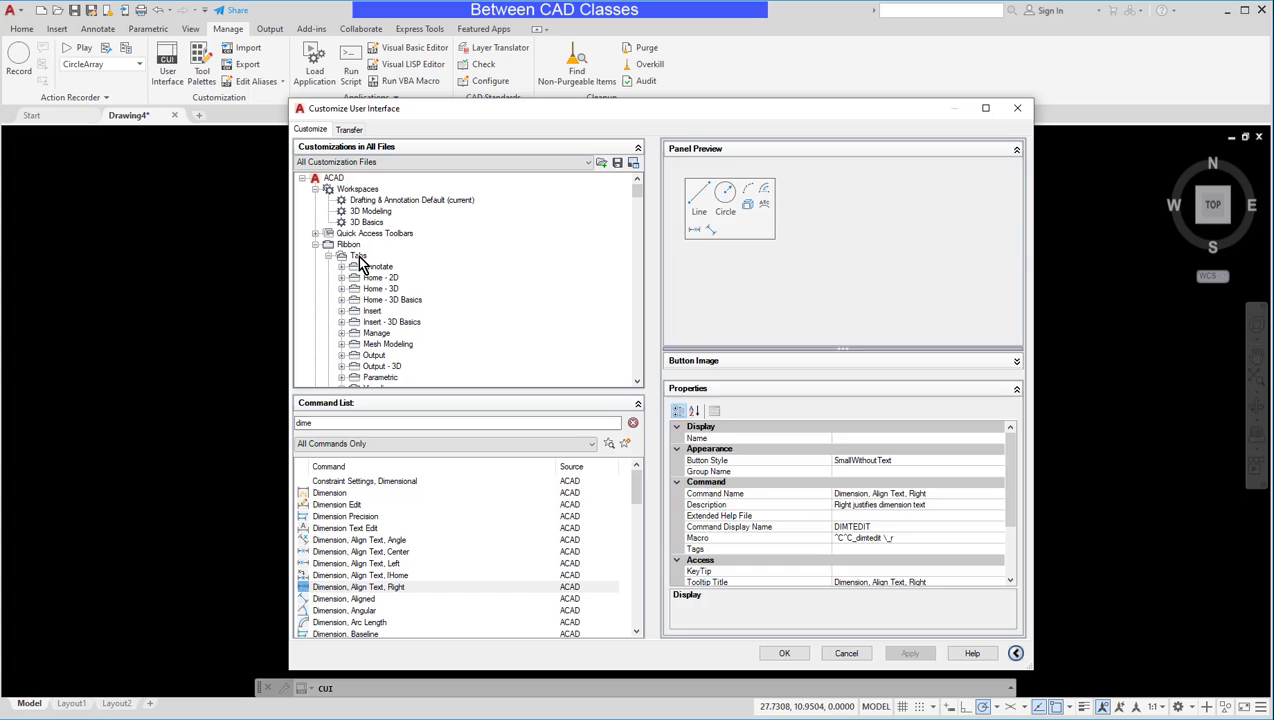
- Add a new ribbon tab named 'Custom Tab' under the Tabs node
right_click(359, 258)
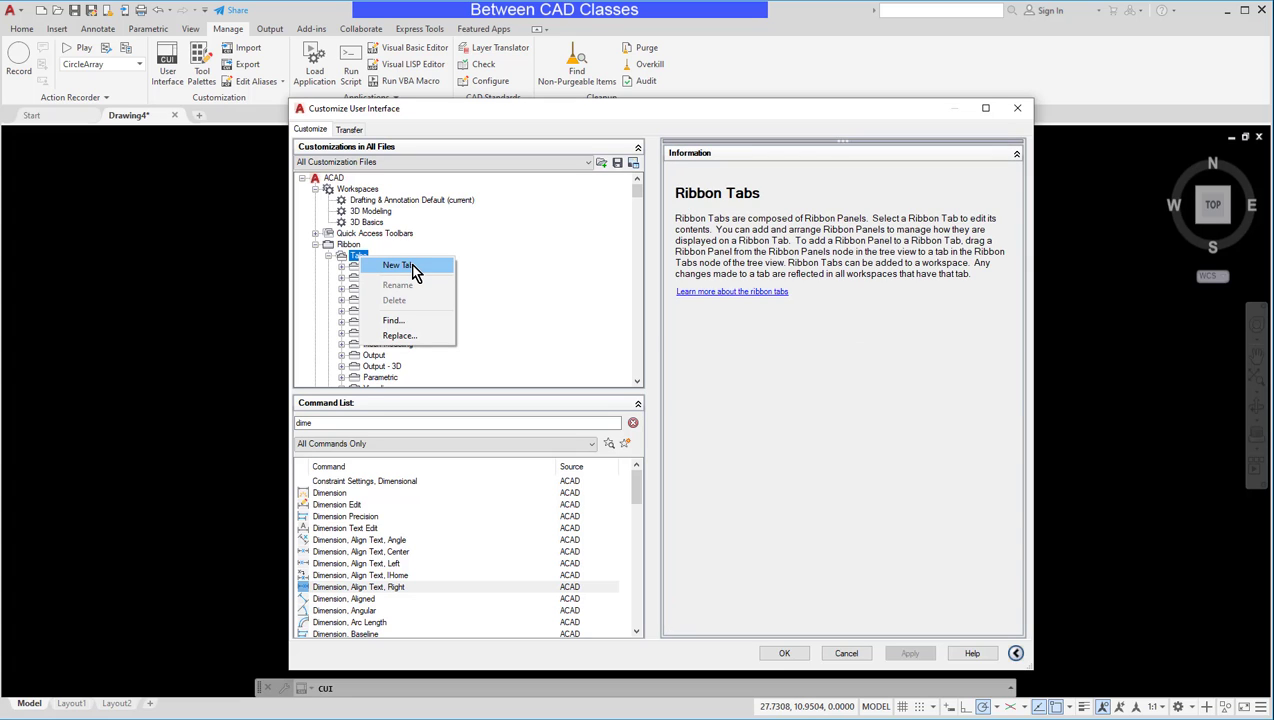
left_click(400, 265)
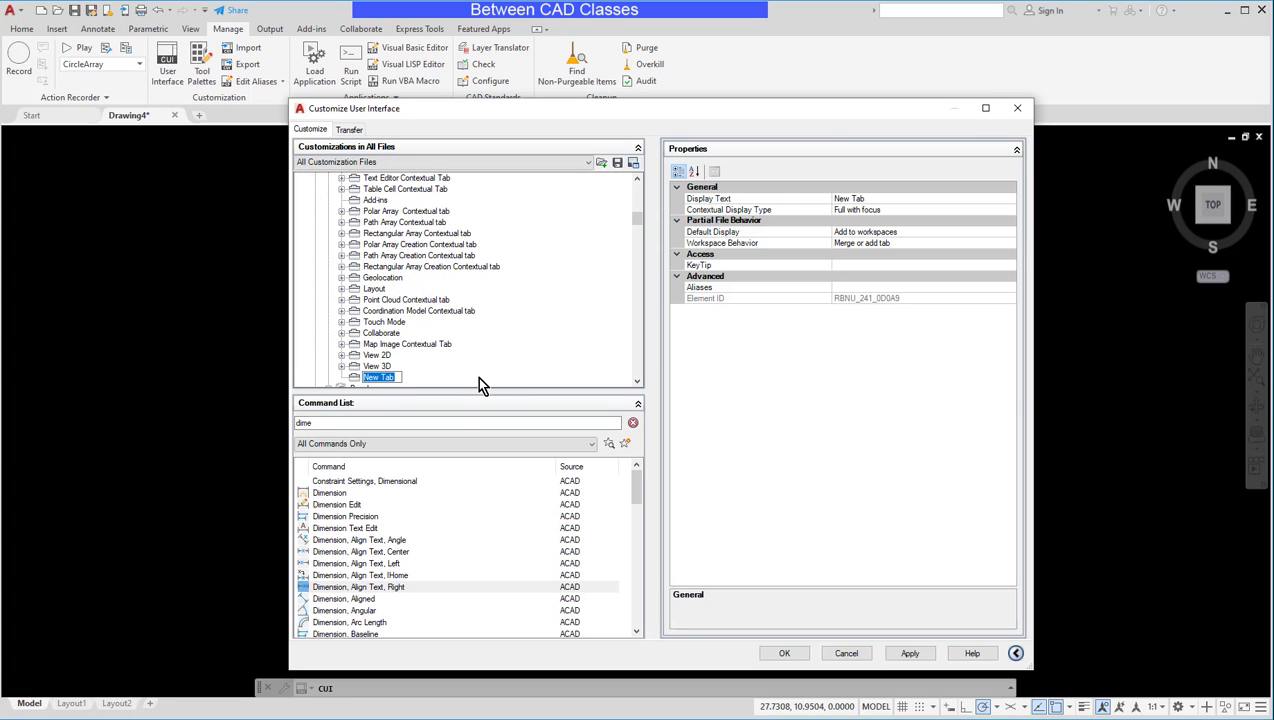
type("Custom Tab")
key("Return")
scroll(447, 335, "down", 3)
scroll(447, 335, "down", 1)
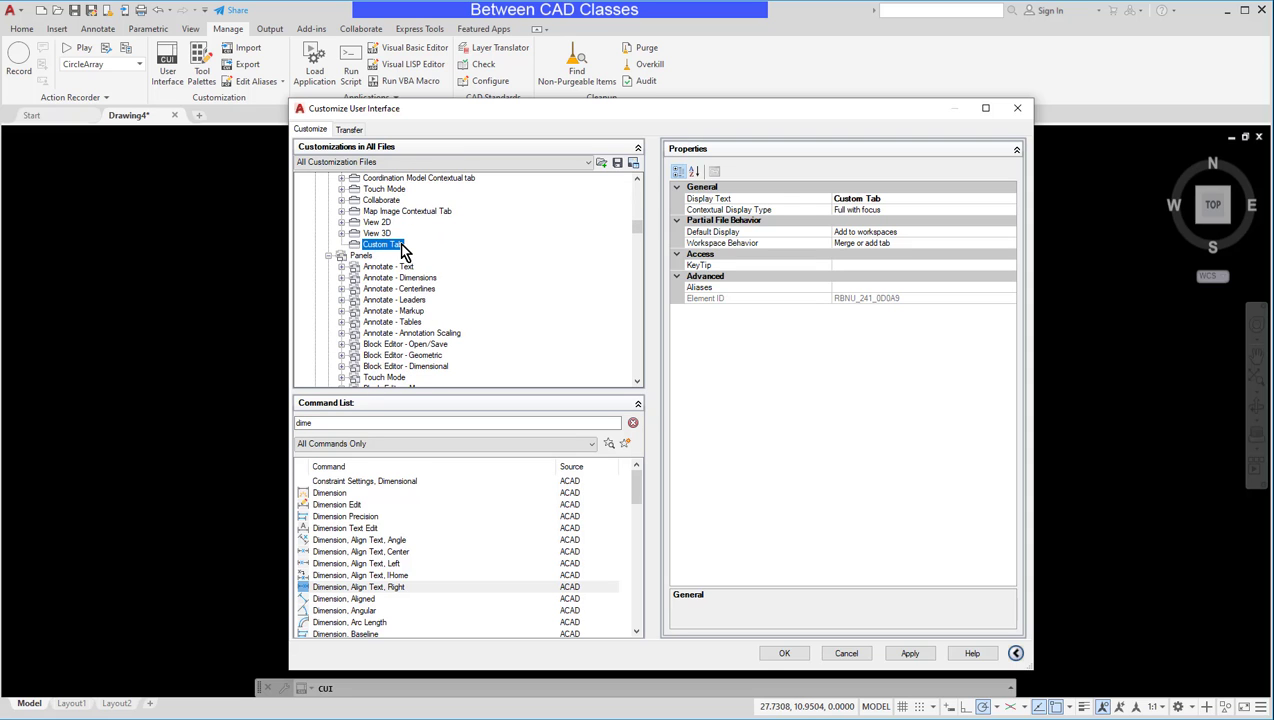
- Drag the Custom panel from the Panels list onto Custom Tab
left_click_drag(636, 226, 651, 365)
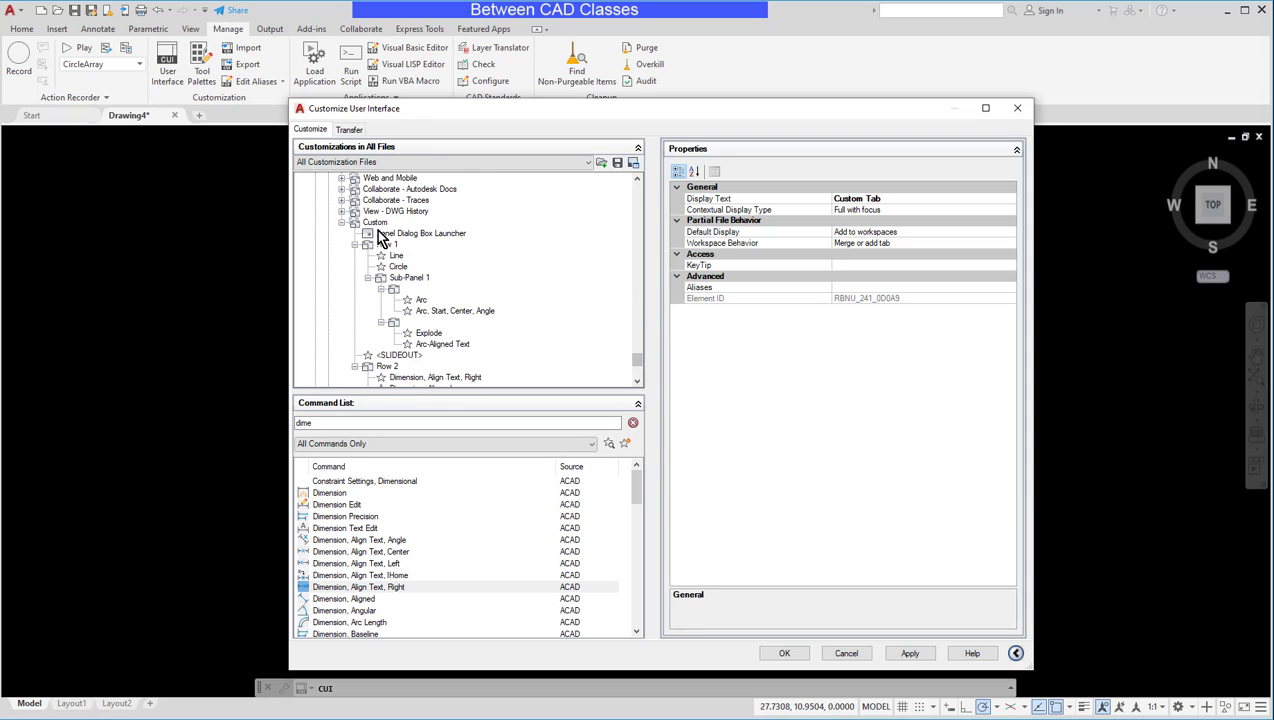
left_click(374, 223)
scroll(385, 210, "up", 6)
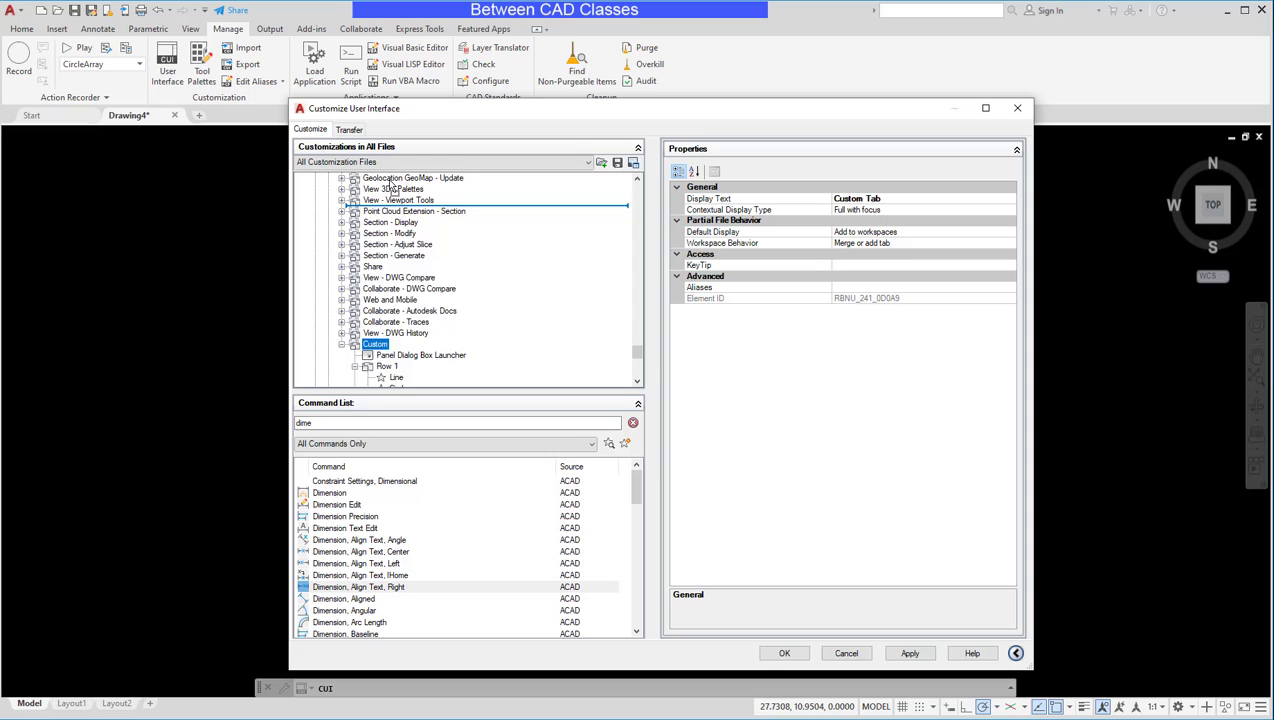
scroll(393, 180, "up", 6)
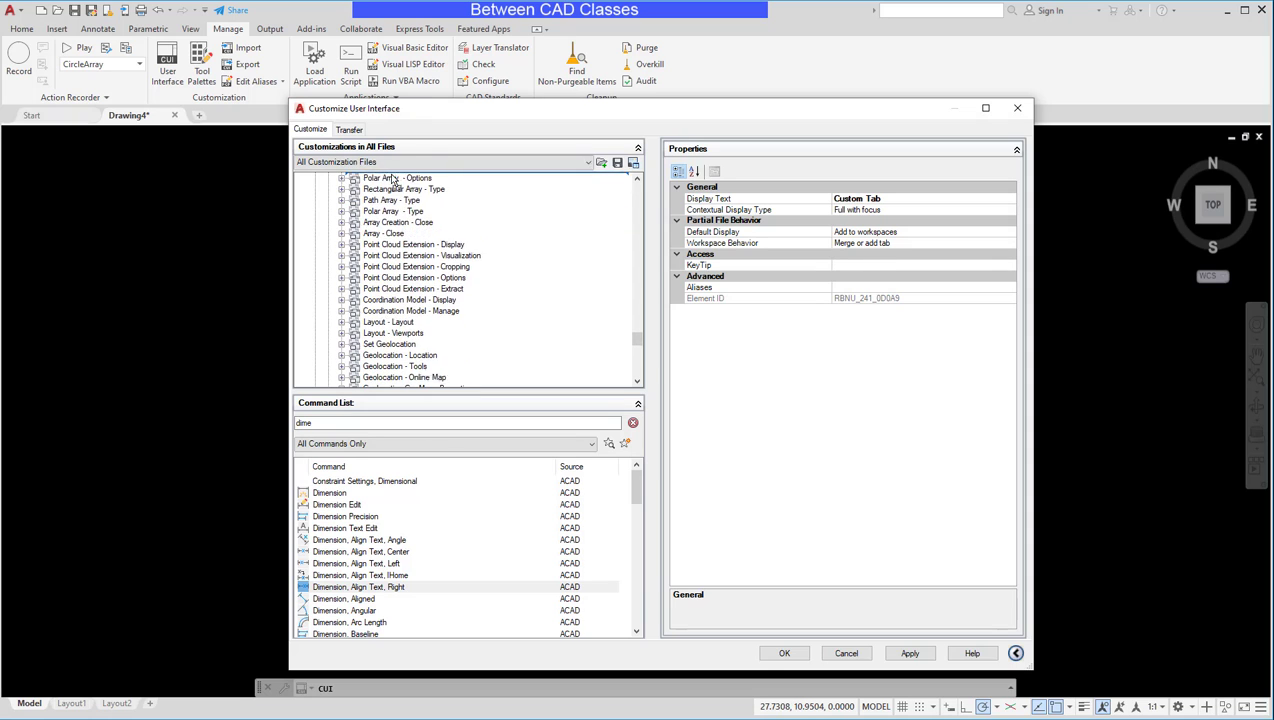
scroll(393, 180, "up", 6)
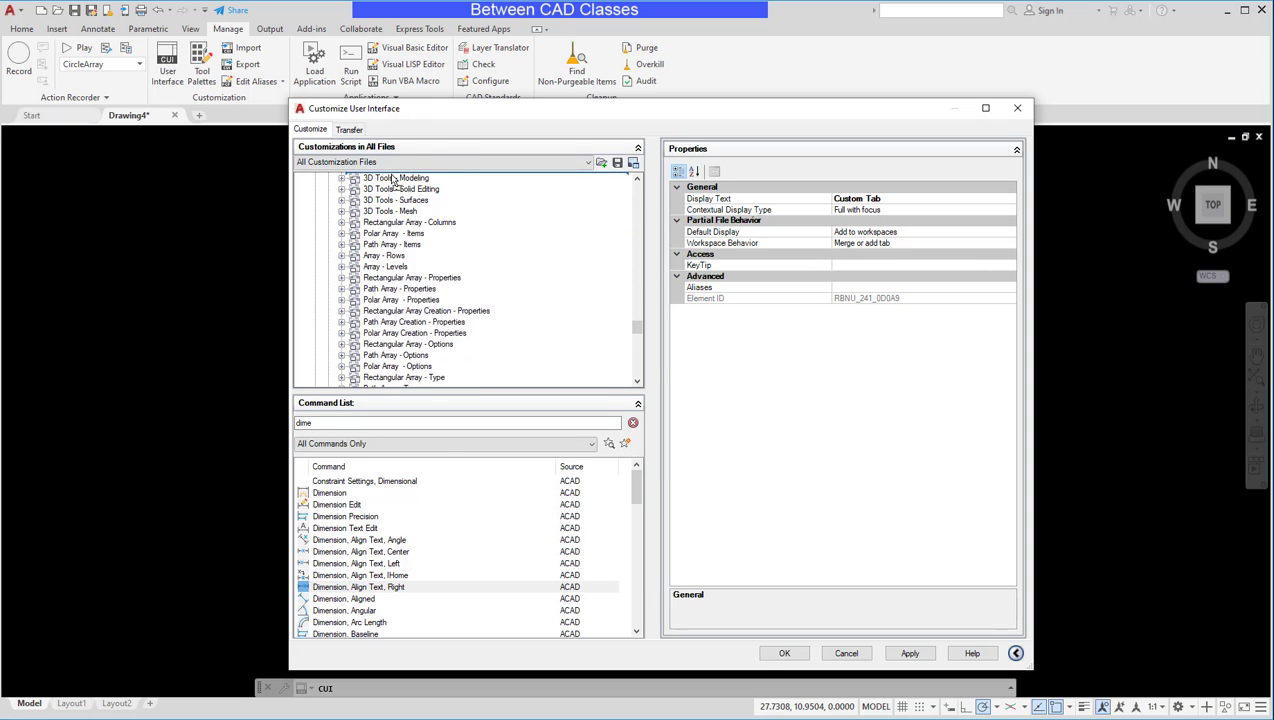
scroll(393, 180, "up", 6)
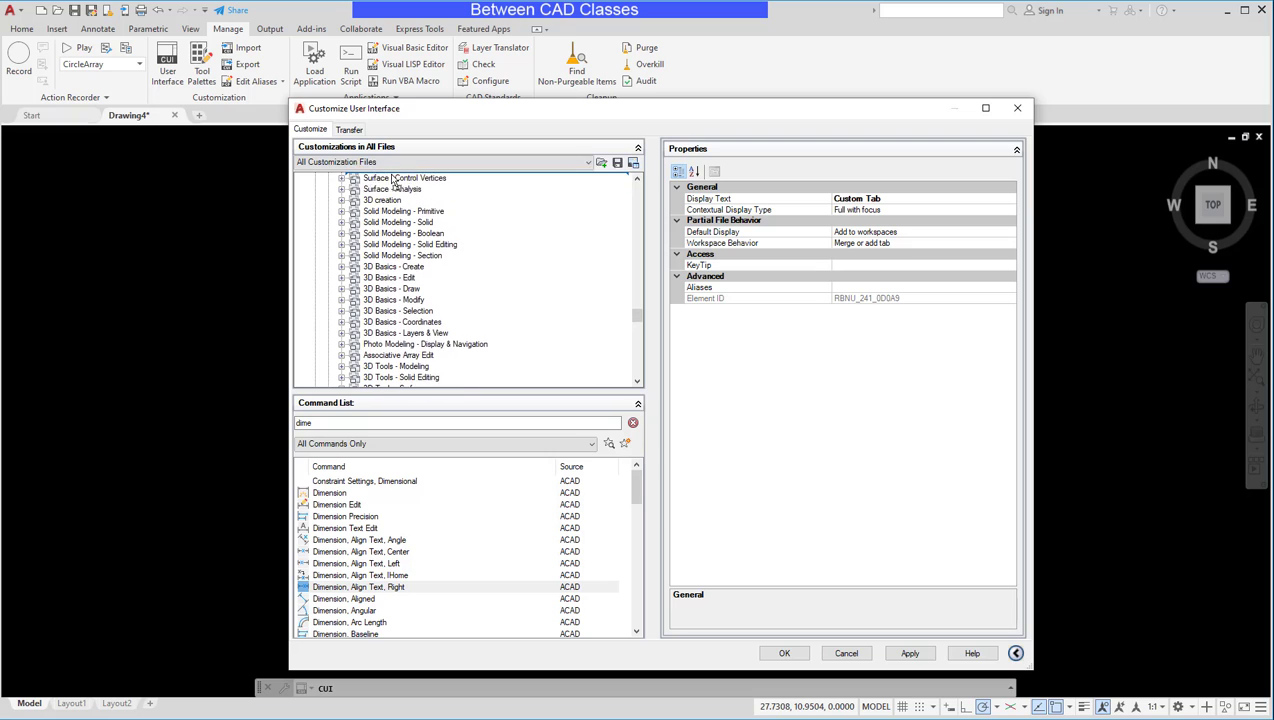
scroll(393, 180, "up", 15)
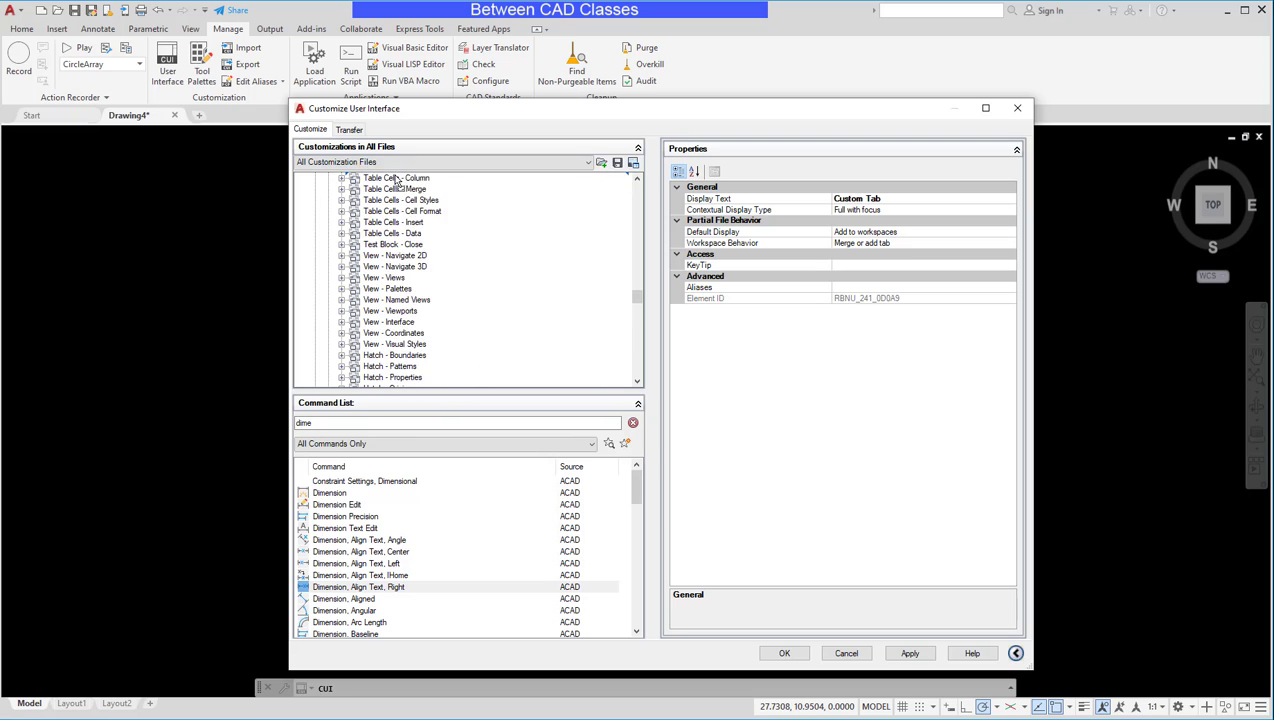
scroll(397, 180, "up", 20)
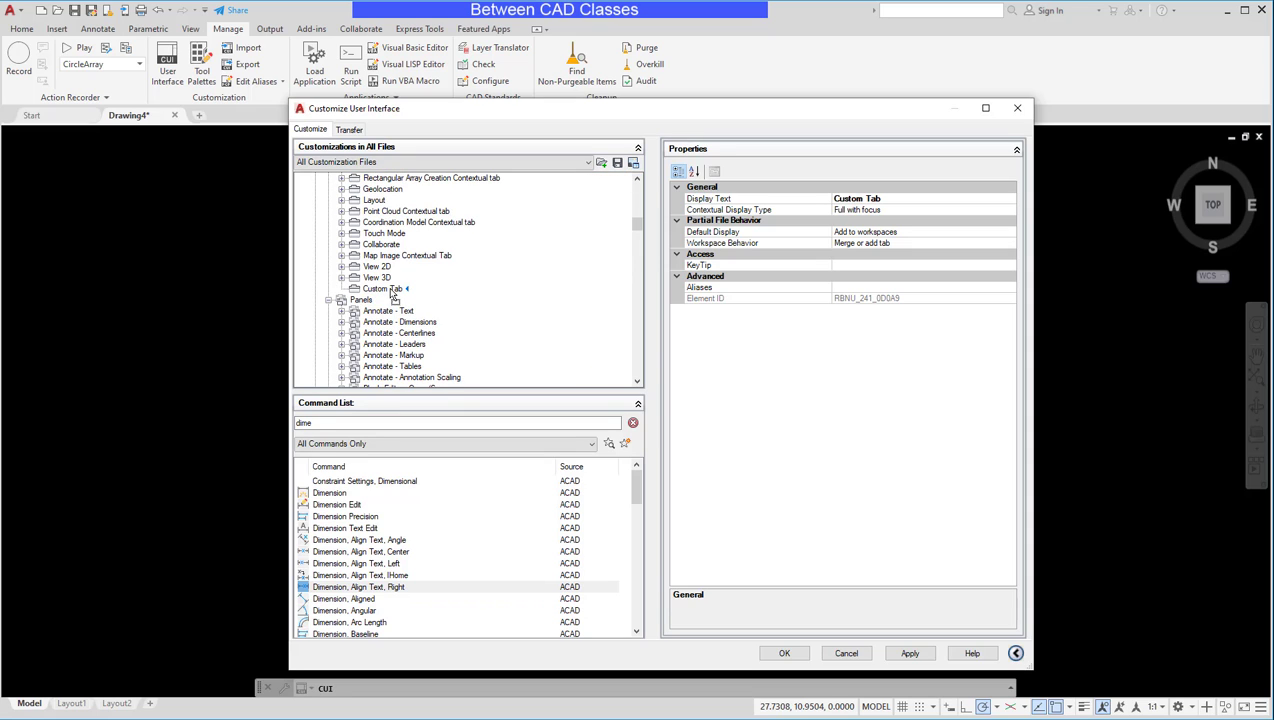
left_click_drag(393, 297, 393, 297)
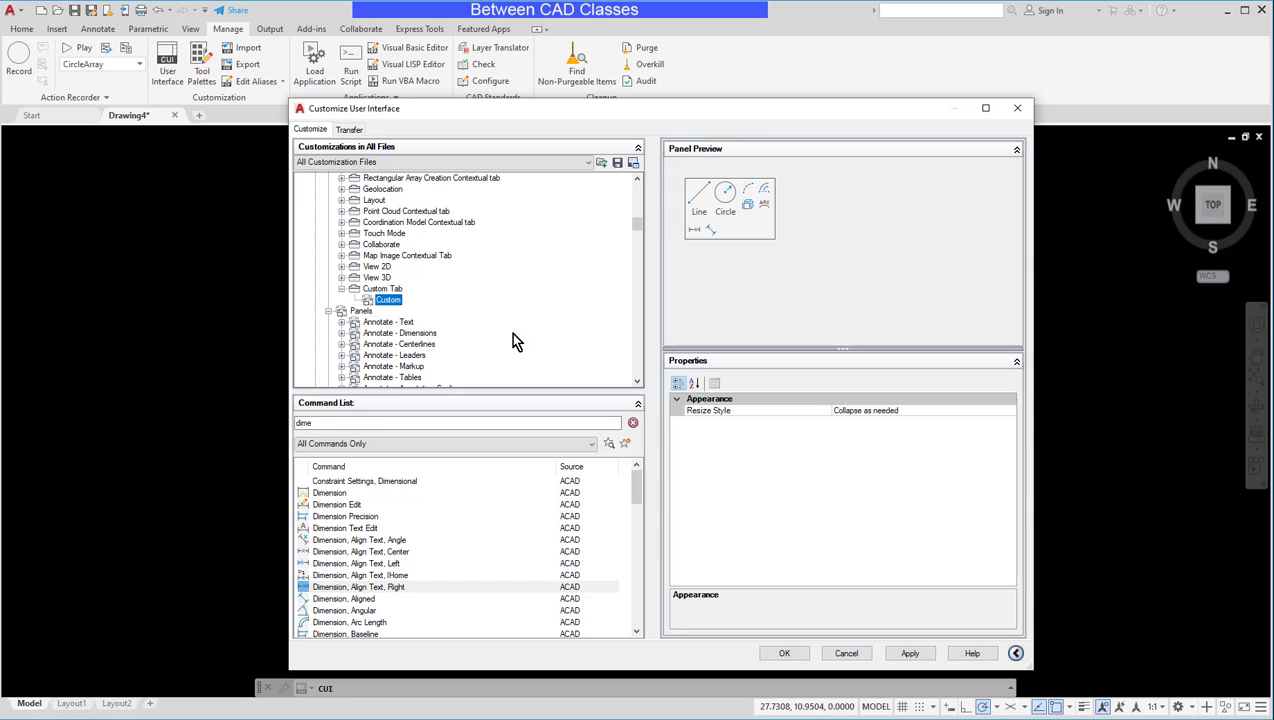
- Add the Annotate - Text and Home 2D - Draw panels to Custom Tab
mouse_move(371, 325)
left_mouse_down()
mouse_move(382, 296)
mouse_move(396, 302)
left_mouse_up()
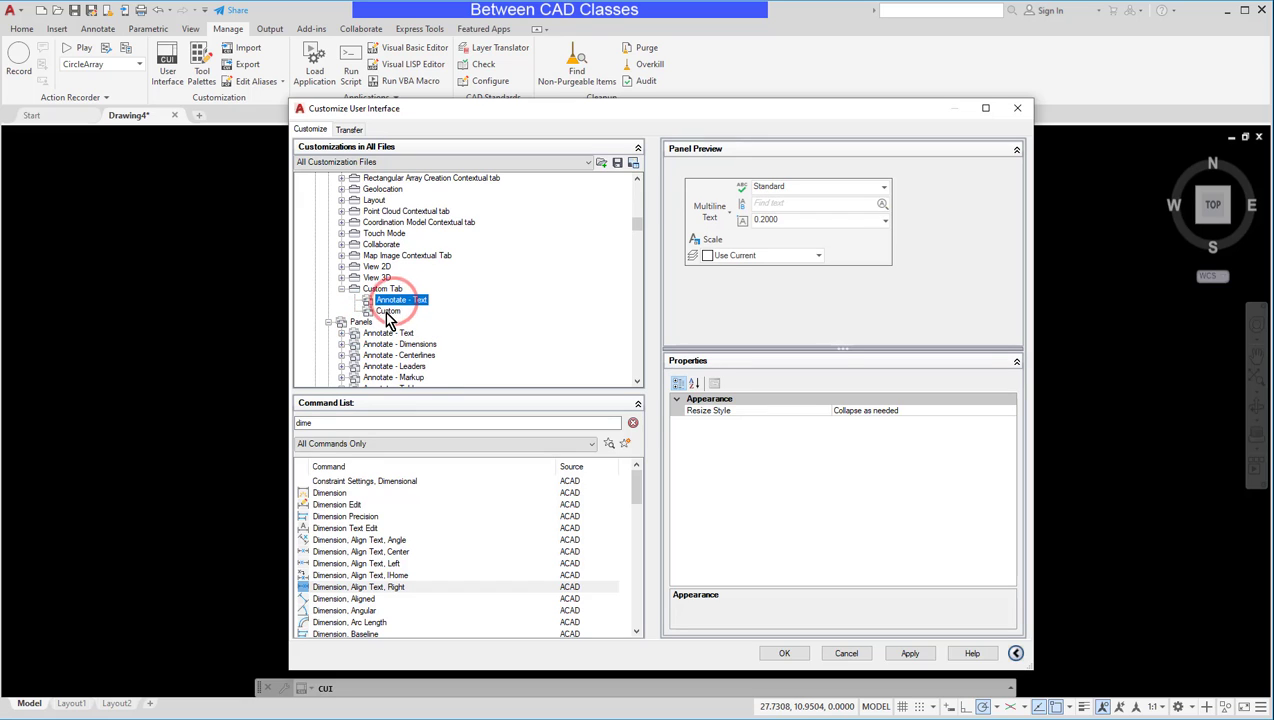
scroll(449, 335, "down", 3)
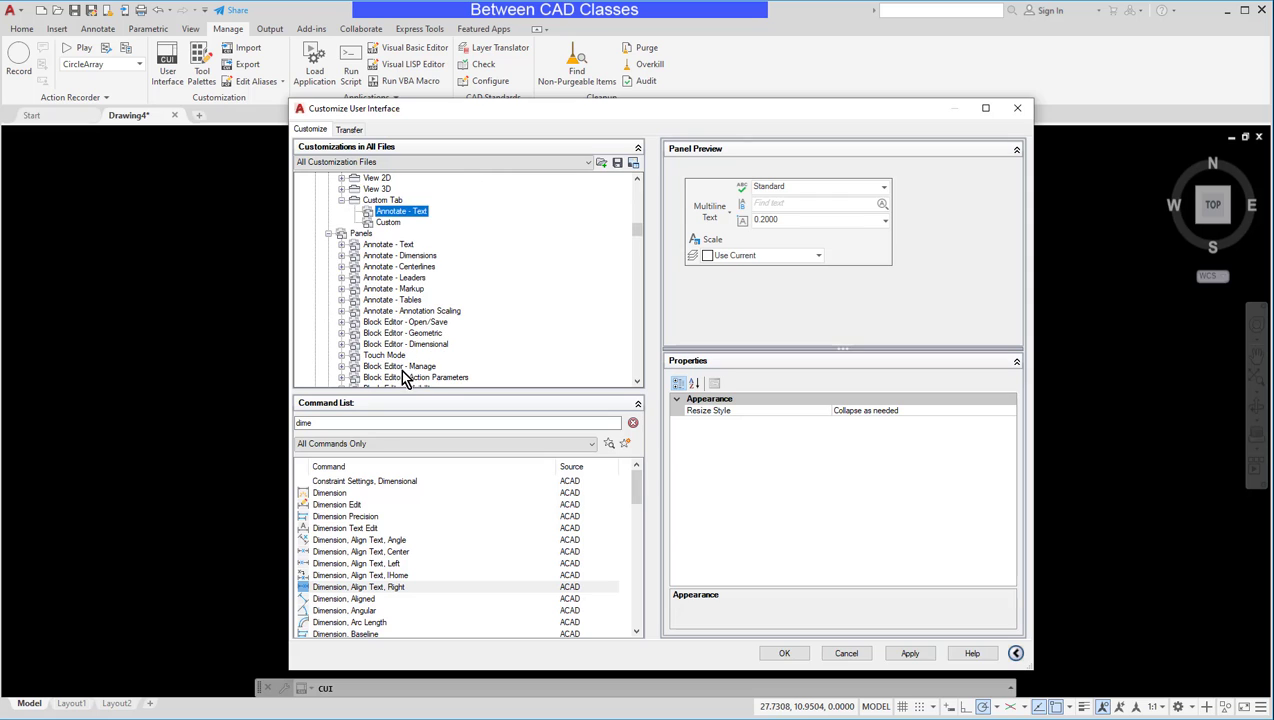
scroll(405, 366, "down", 3)
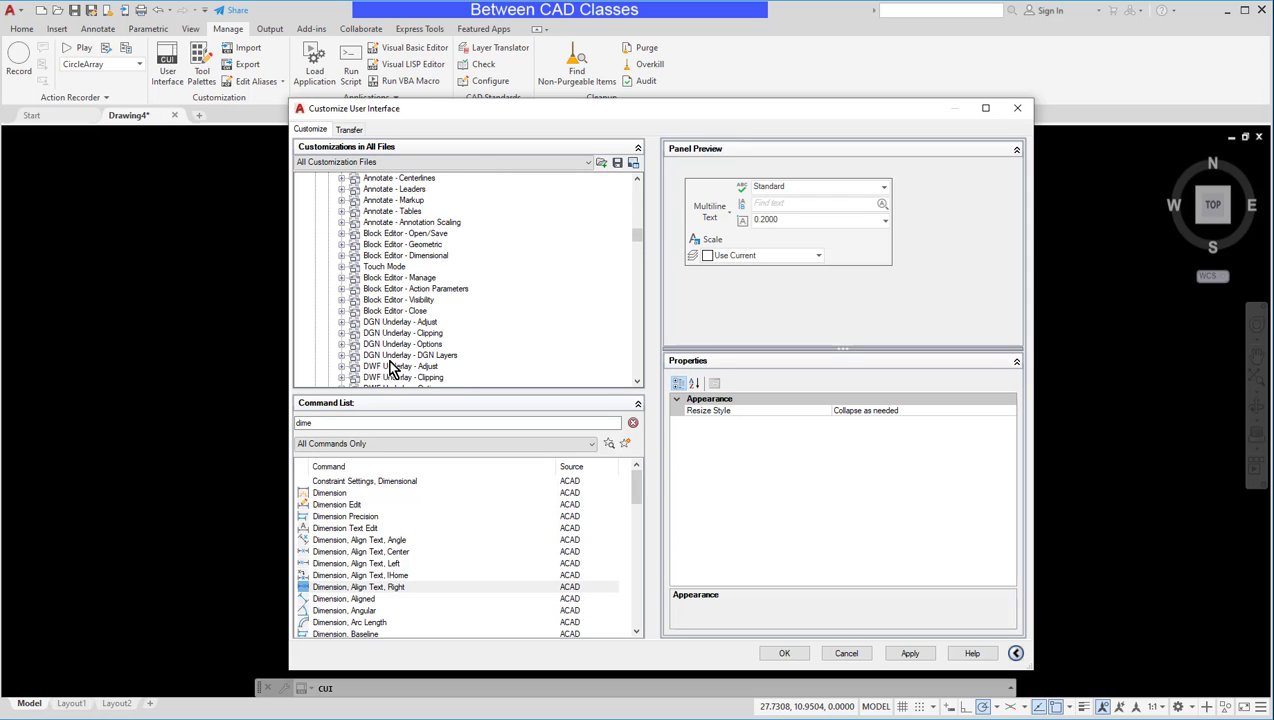
scroll(412, 322, "down", 3)
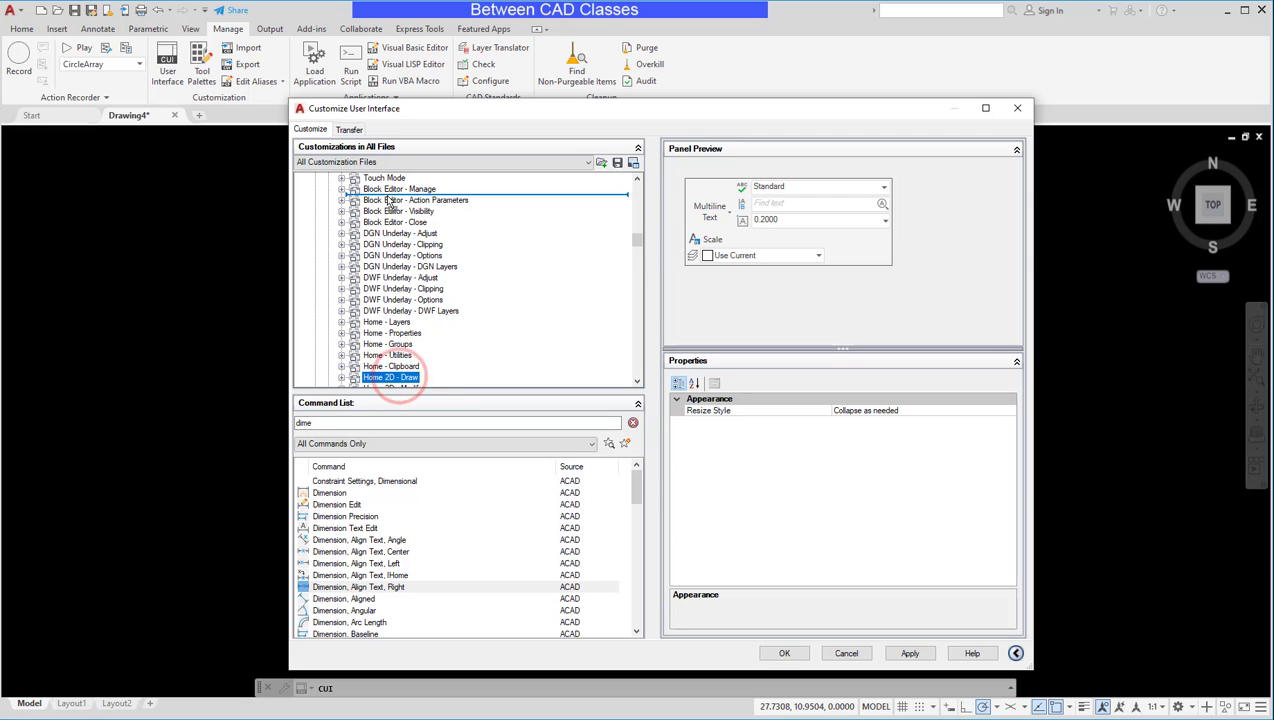
scroll(400, 378, "up", 1)
scroll(395, 177, "up", 5)
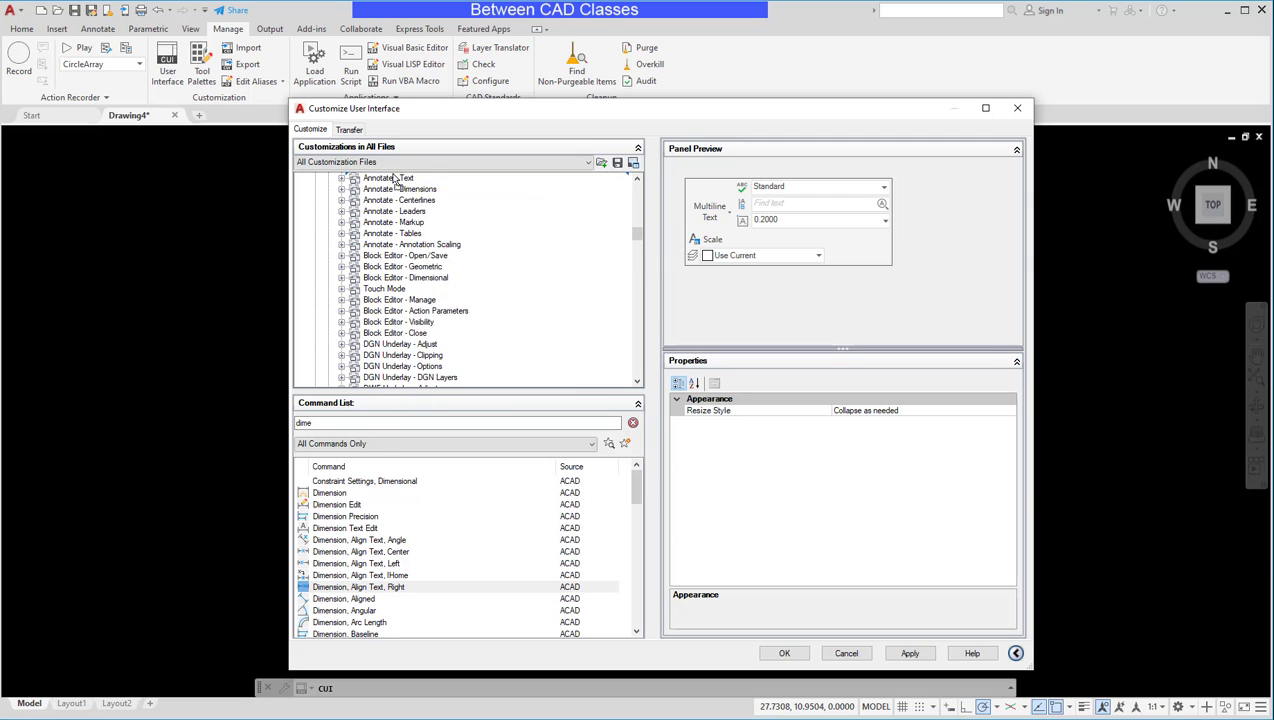
left_click_drag(395, 222, 402, 243)
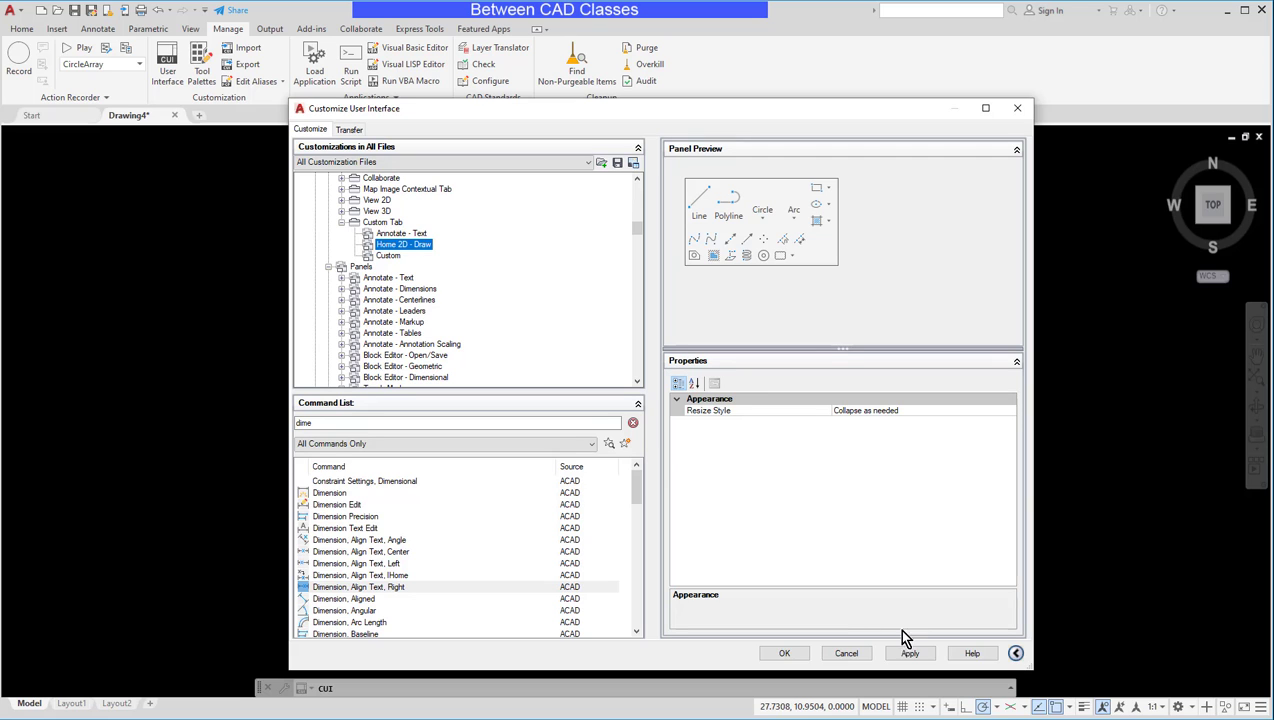
left_click(785, 653)
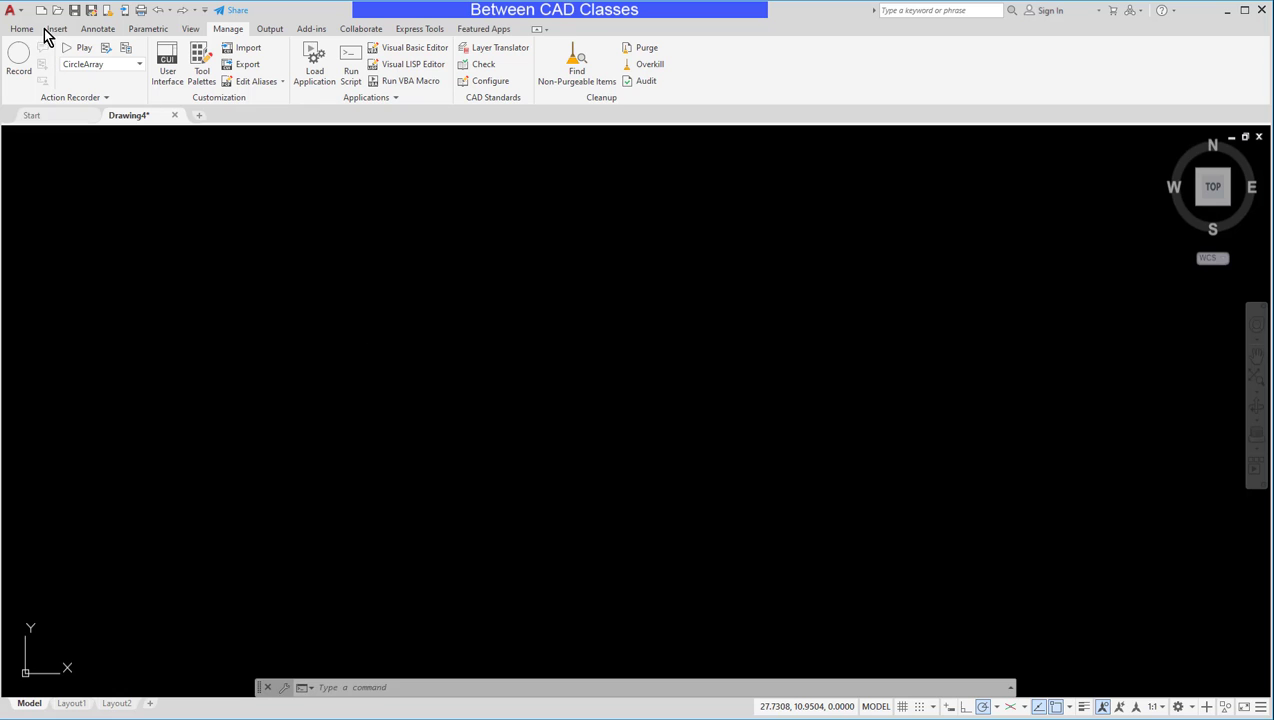
left_click(21, 28)
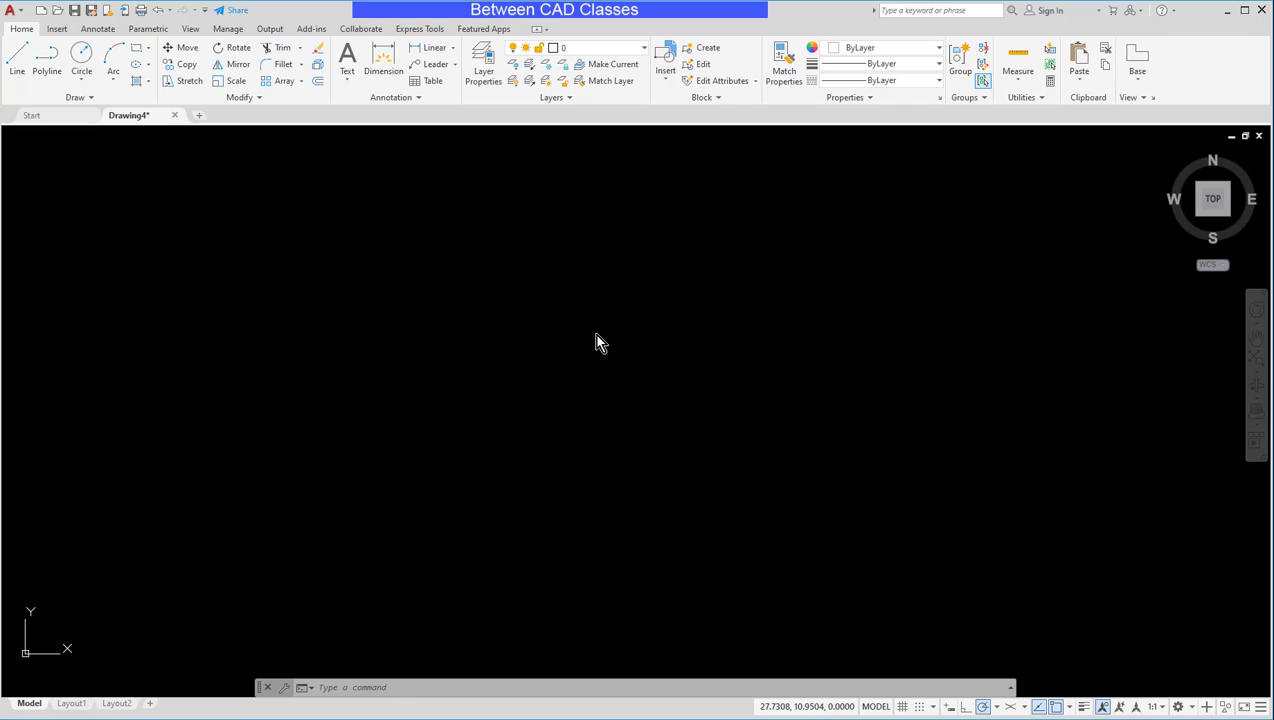
left_click(1194, 704)
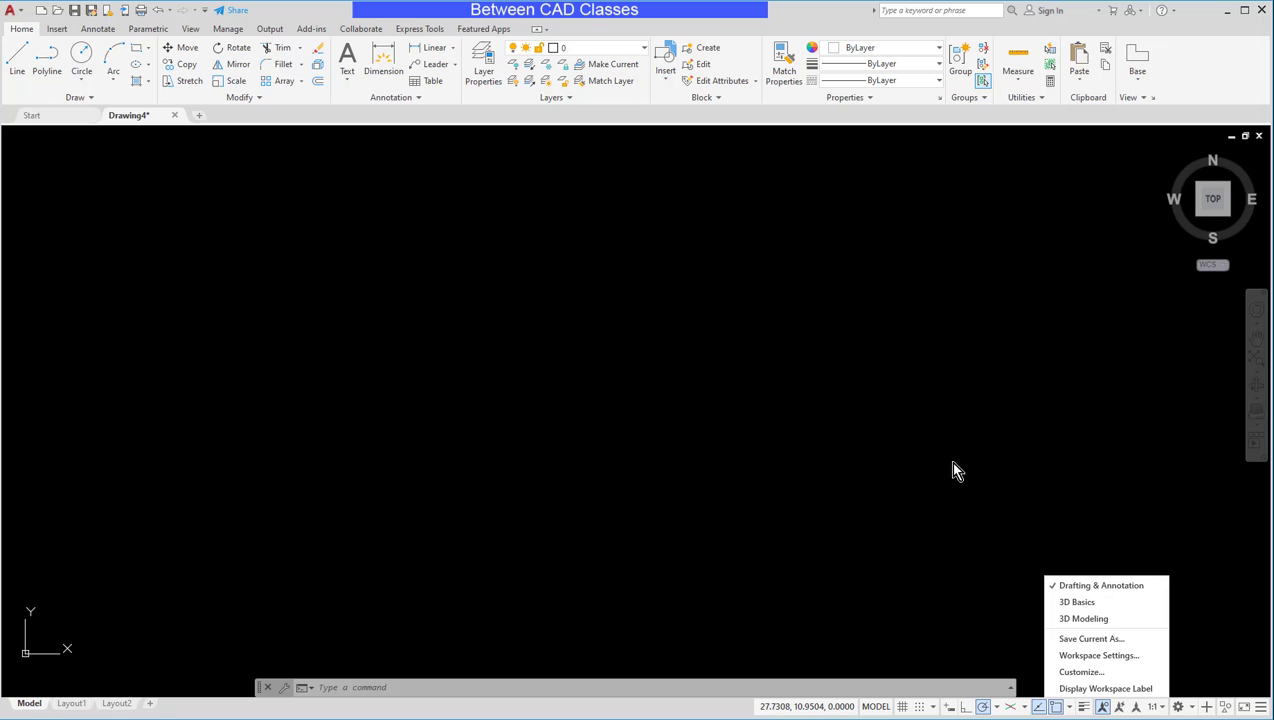
- Show the Drafting & Annotation Default workspace's Ribbon Tabs in an enlarged Workspace Contents pane
left_click(1113, 673)
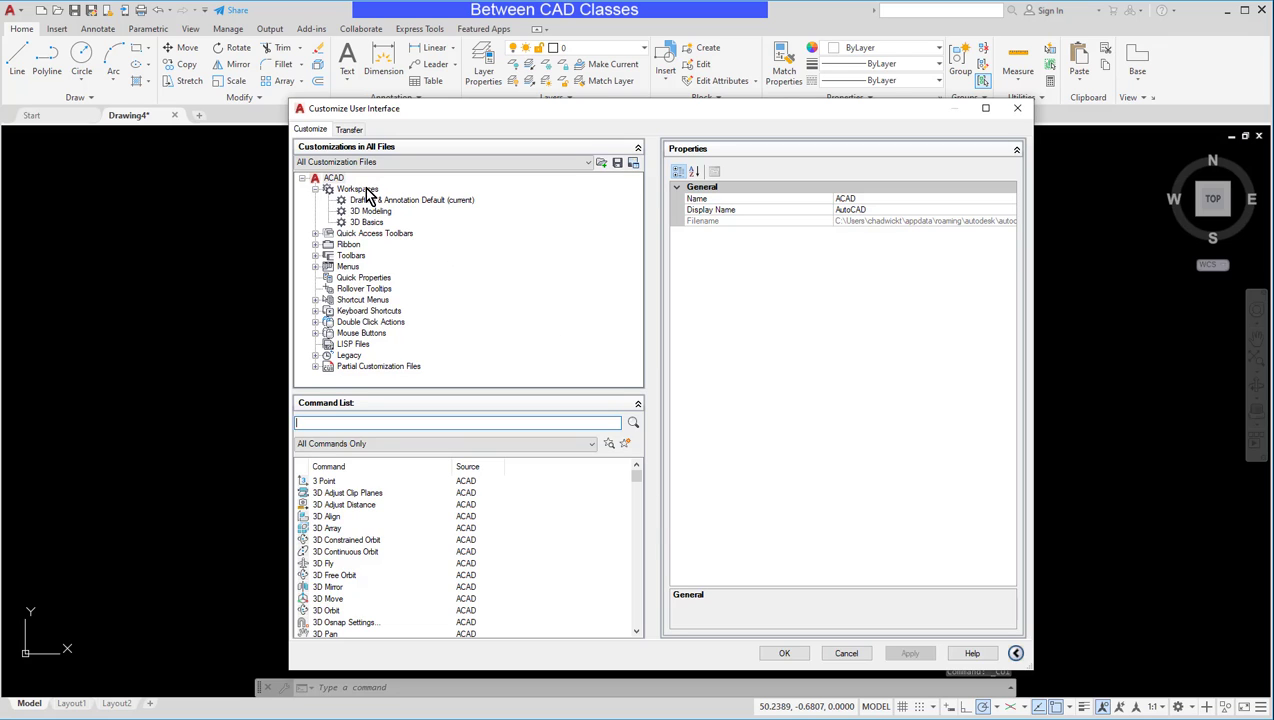
left_click(366, 189)
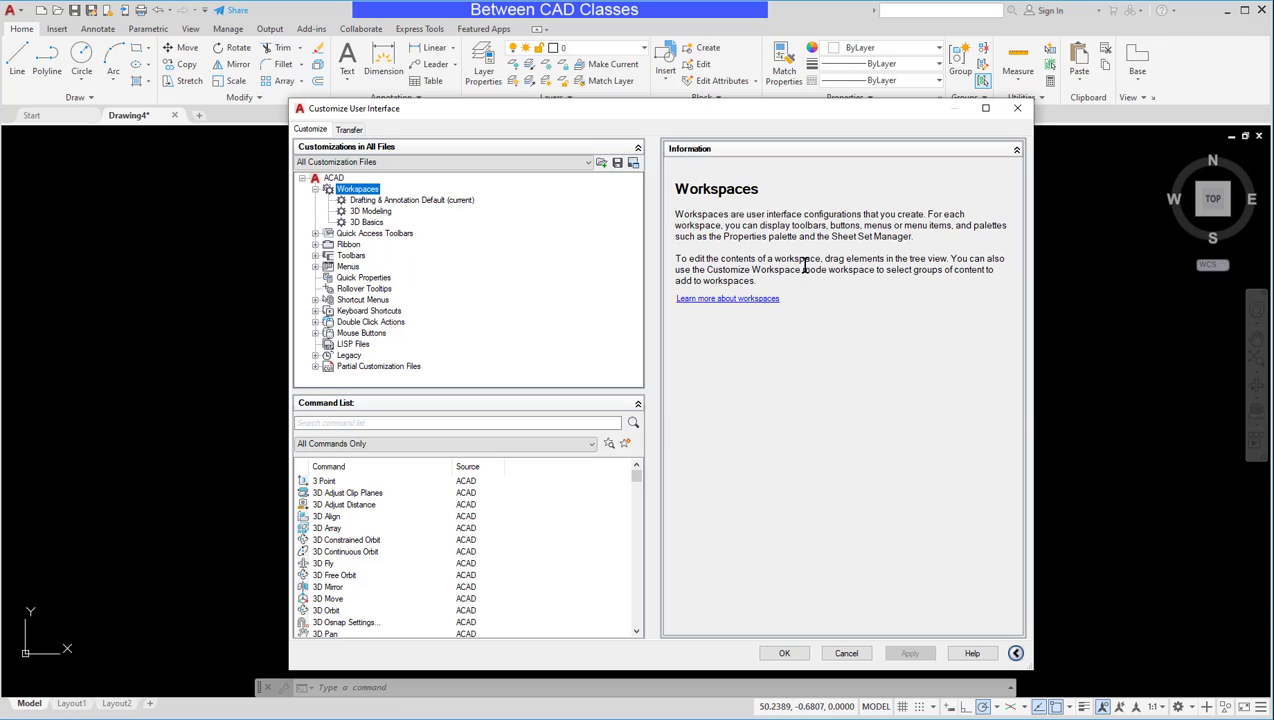
left_click(390, 201)
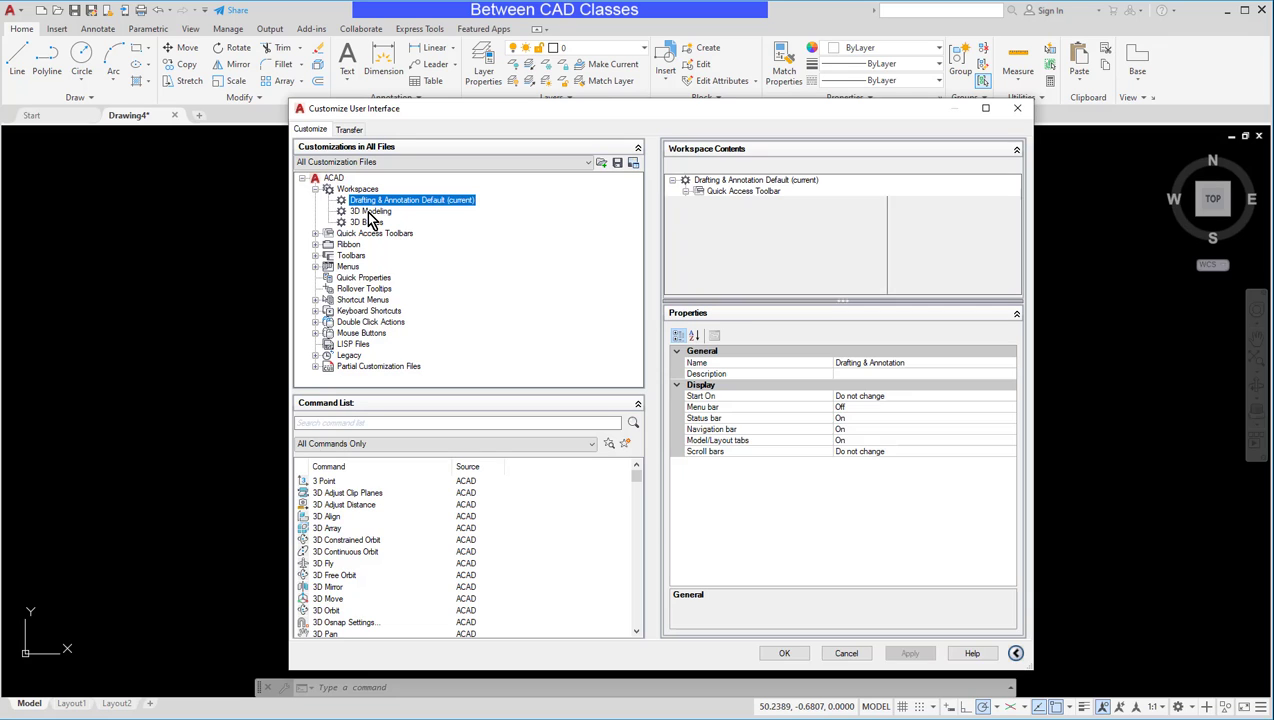
left_click(370, 212)
left_click(390, 200)
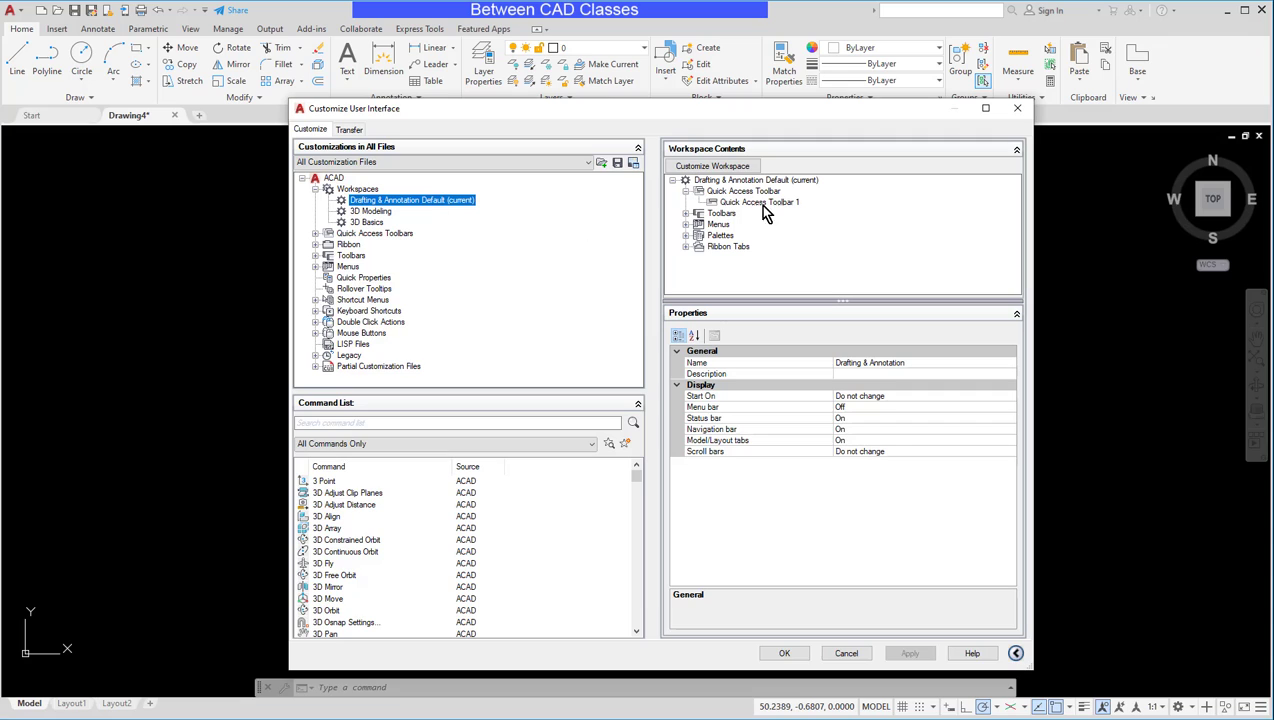
left_click(686, 247)
left_click_drag(897, 301, 901, 370)
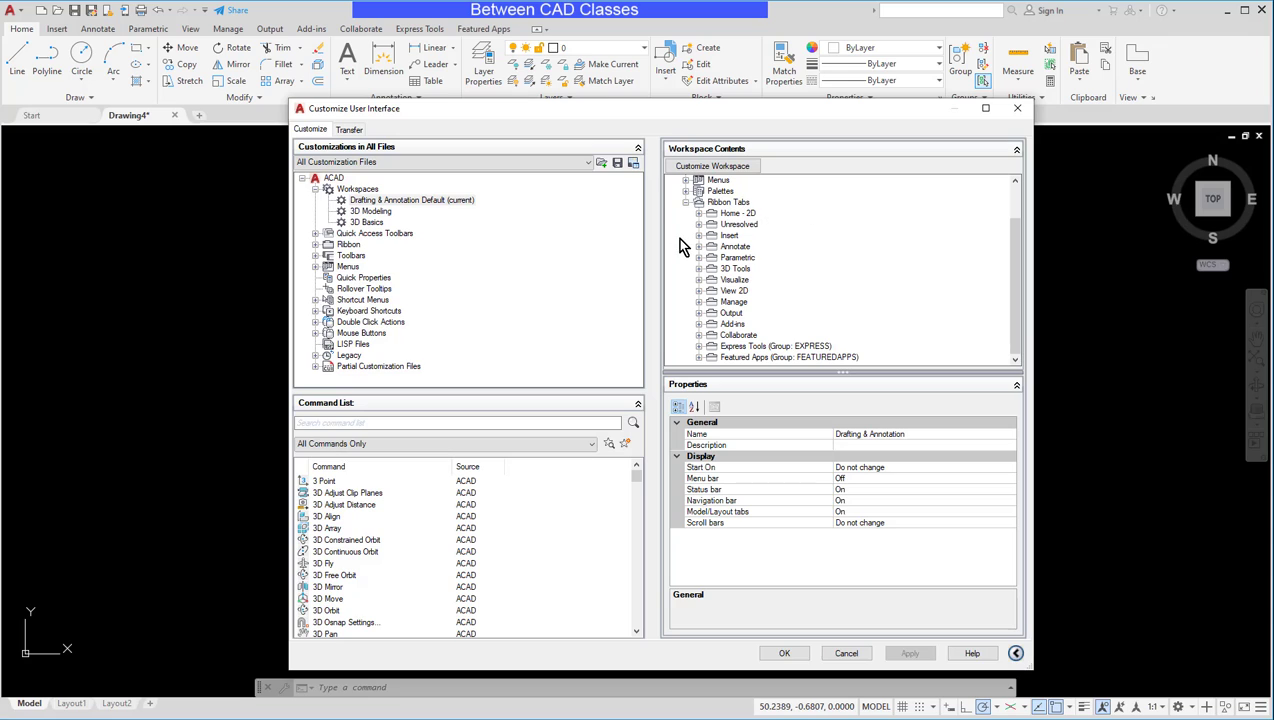
- Insert Custom Tab below Home - 2D in the workspace's Ribbon Tabs and apply with OK
left_click(315, 245)
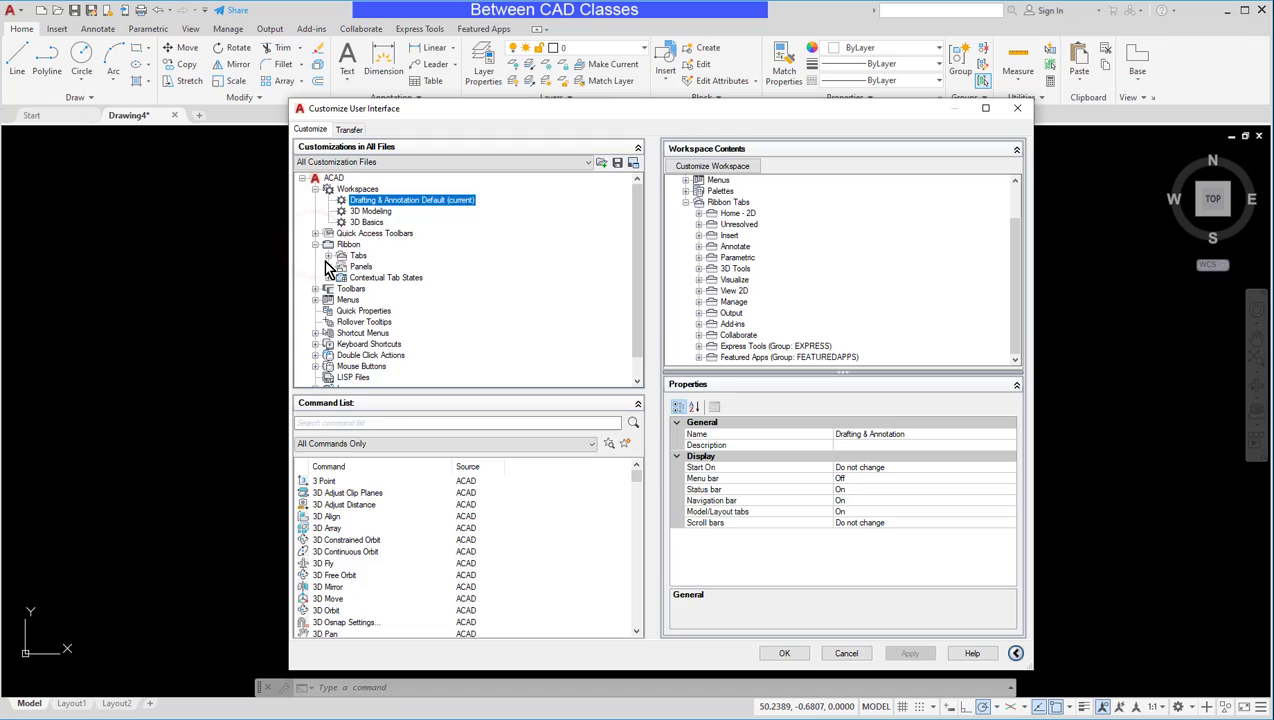
left_click(330, 257)
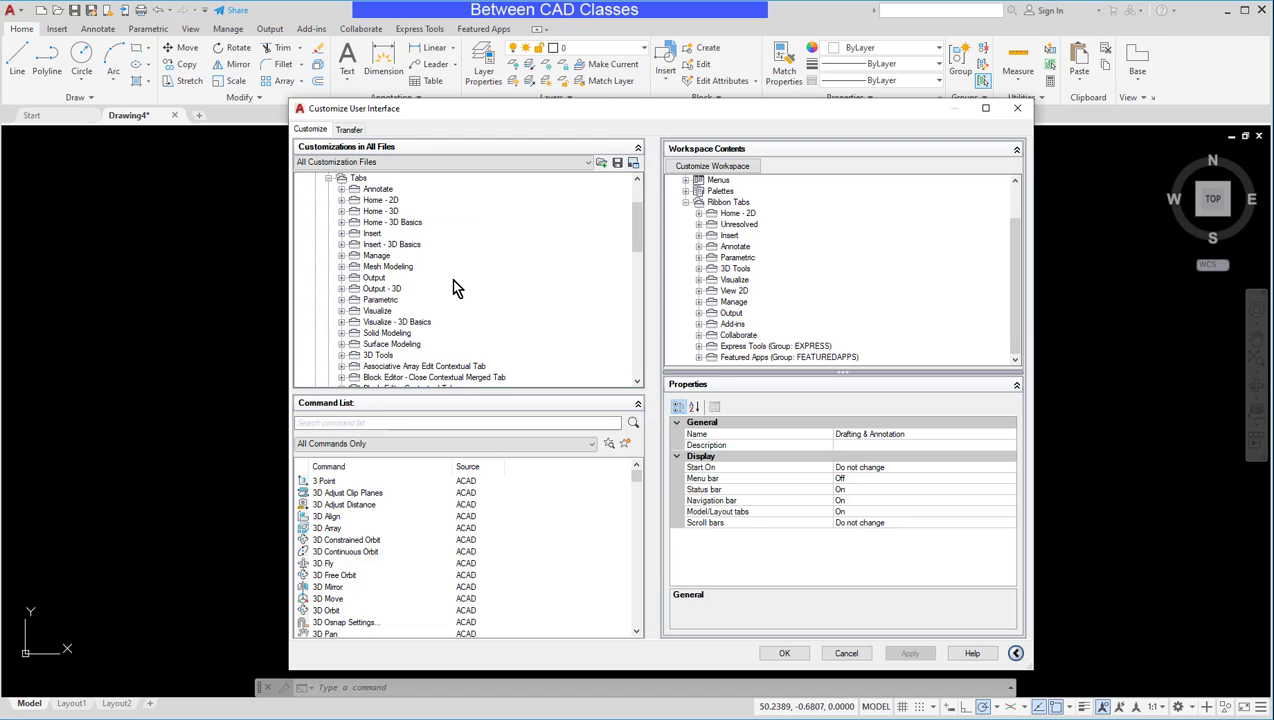
scroll(470, 290, "down", 5)
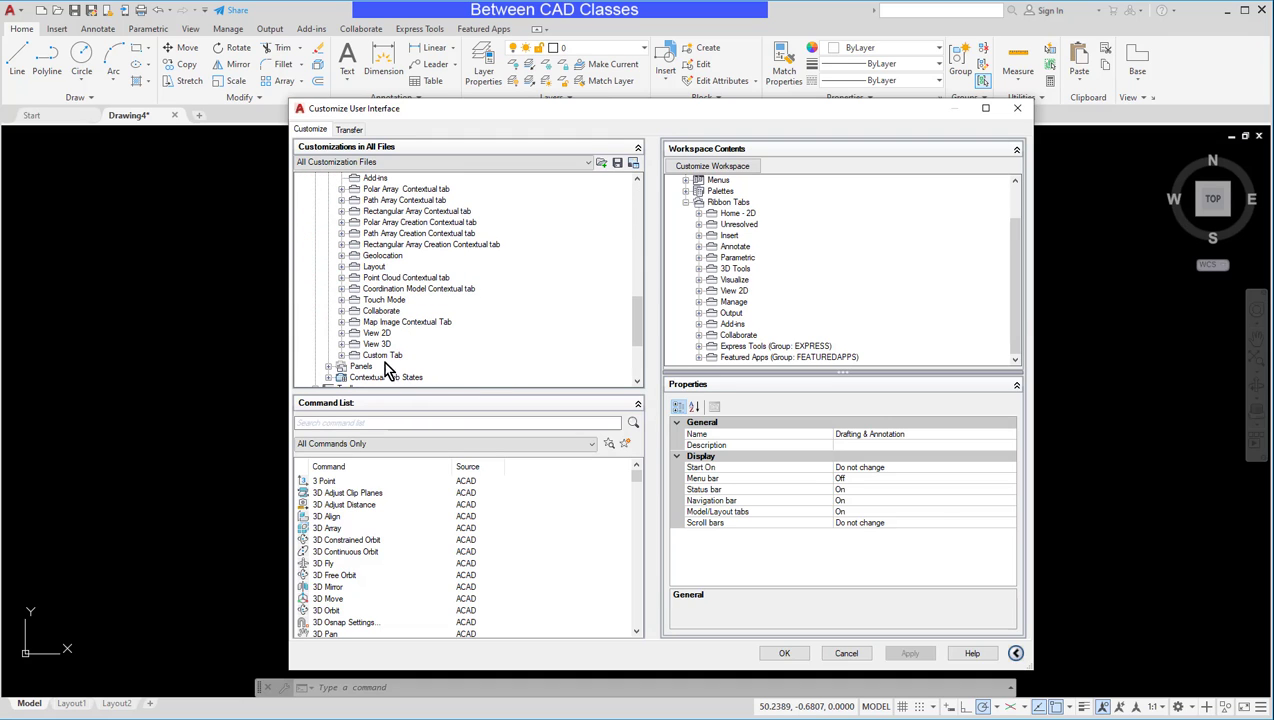
left_click_drag(380, 358, 759, 226)
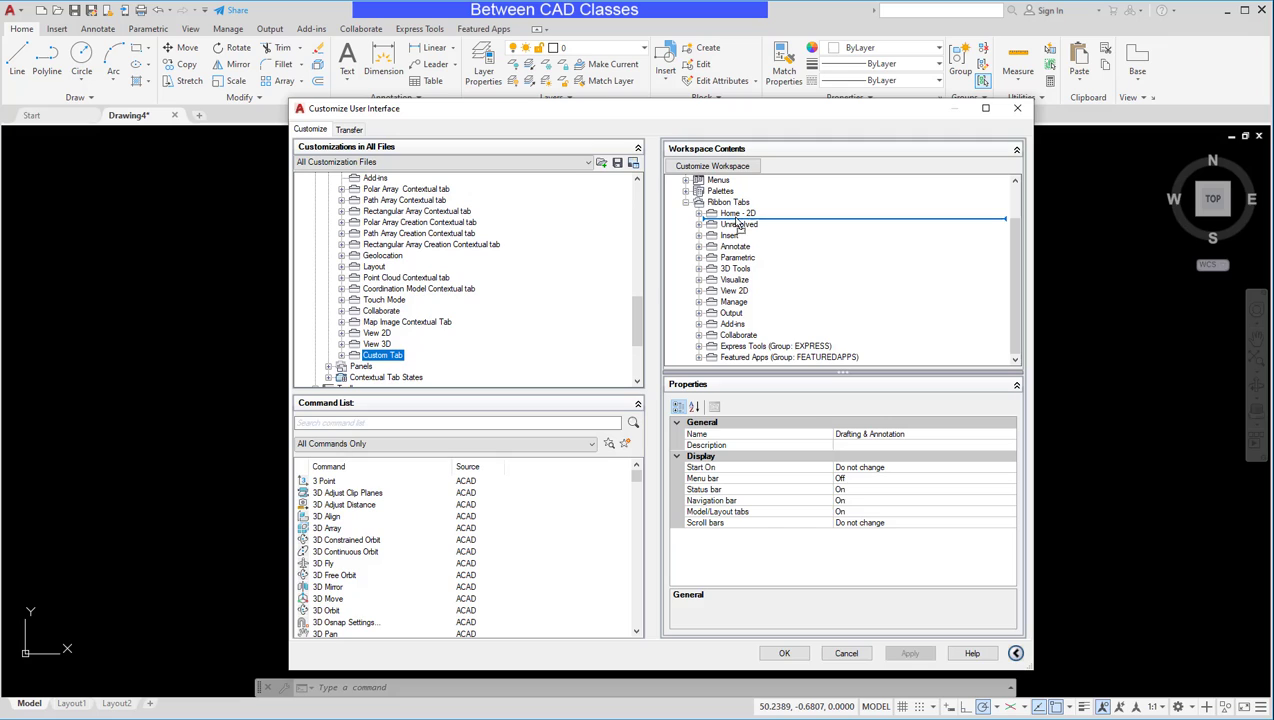
left_click_drag(738, 226, 741, 222)
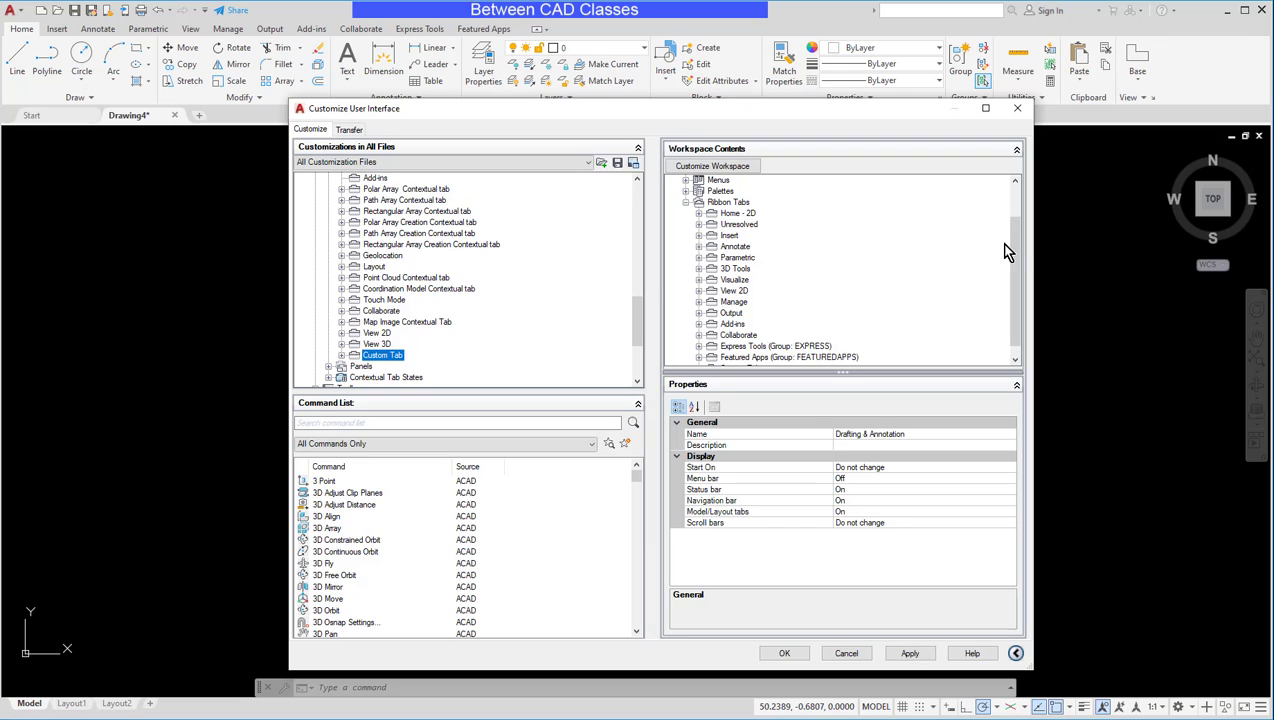
left_click_drag(1013, 243, 1016, 276)
left_click_drag(740, 357, 750, 208)
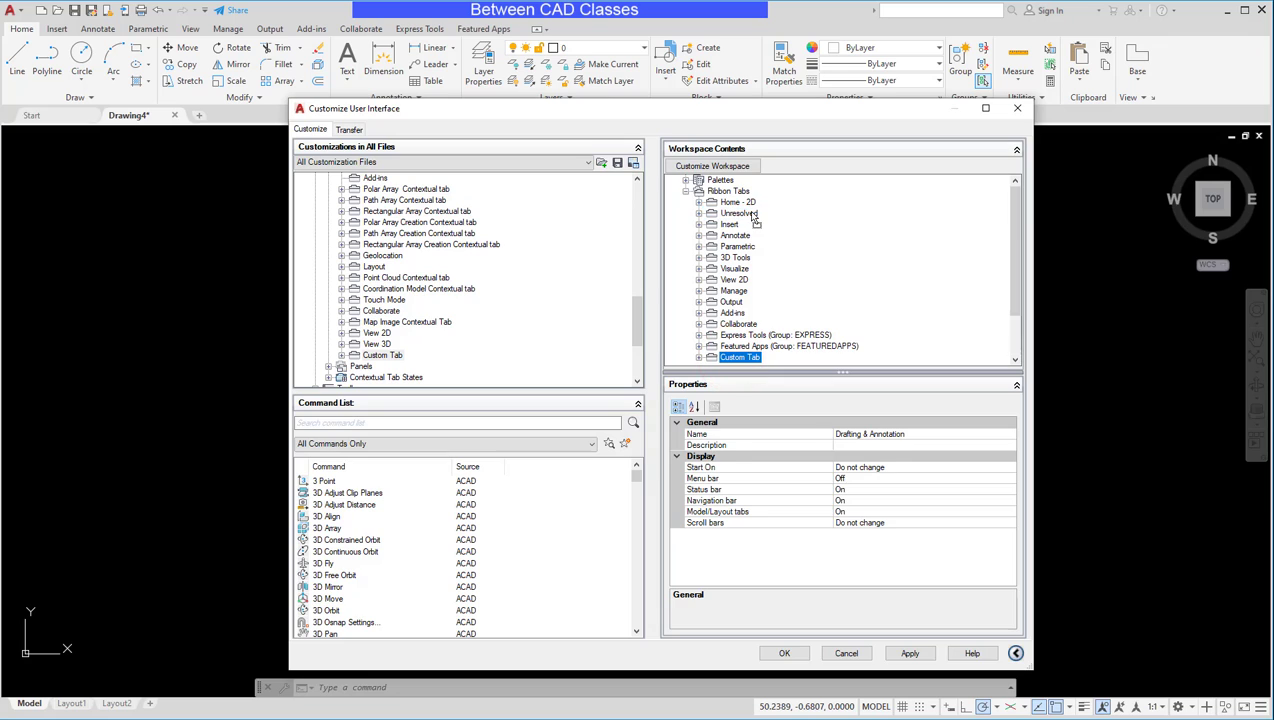
left_click(784, 653)
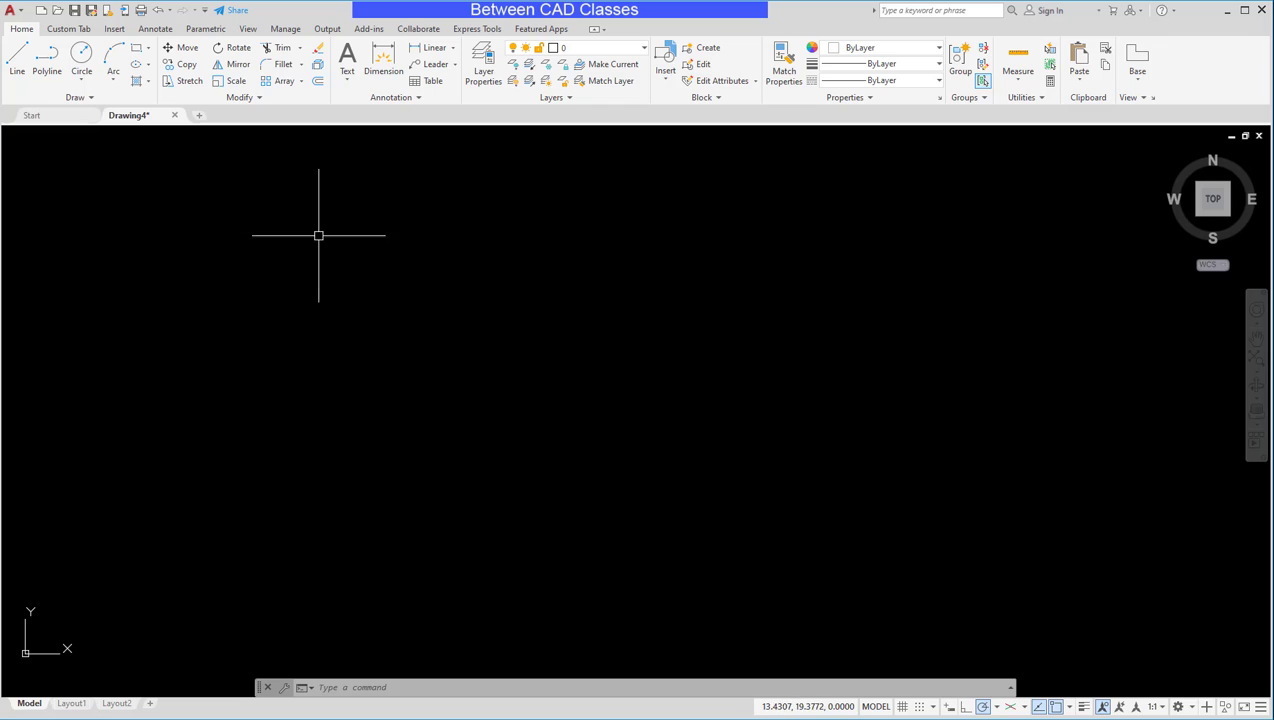
- Switch the ribbon to Custom Tab and expand the Custom panel's slide-out, then collapse it
left_click(66, 28)
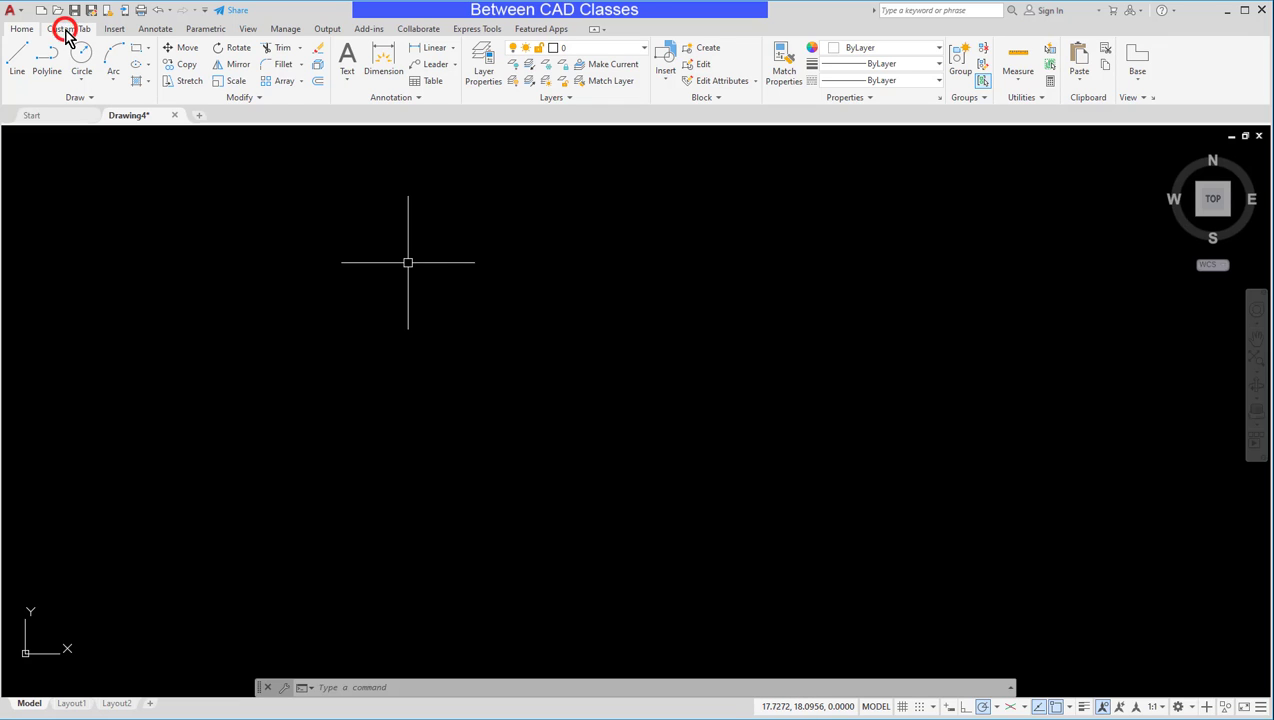
left_click(347, 279)
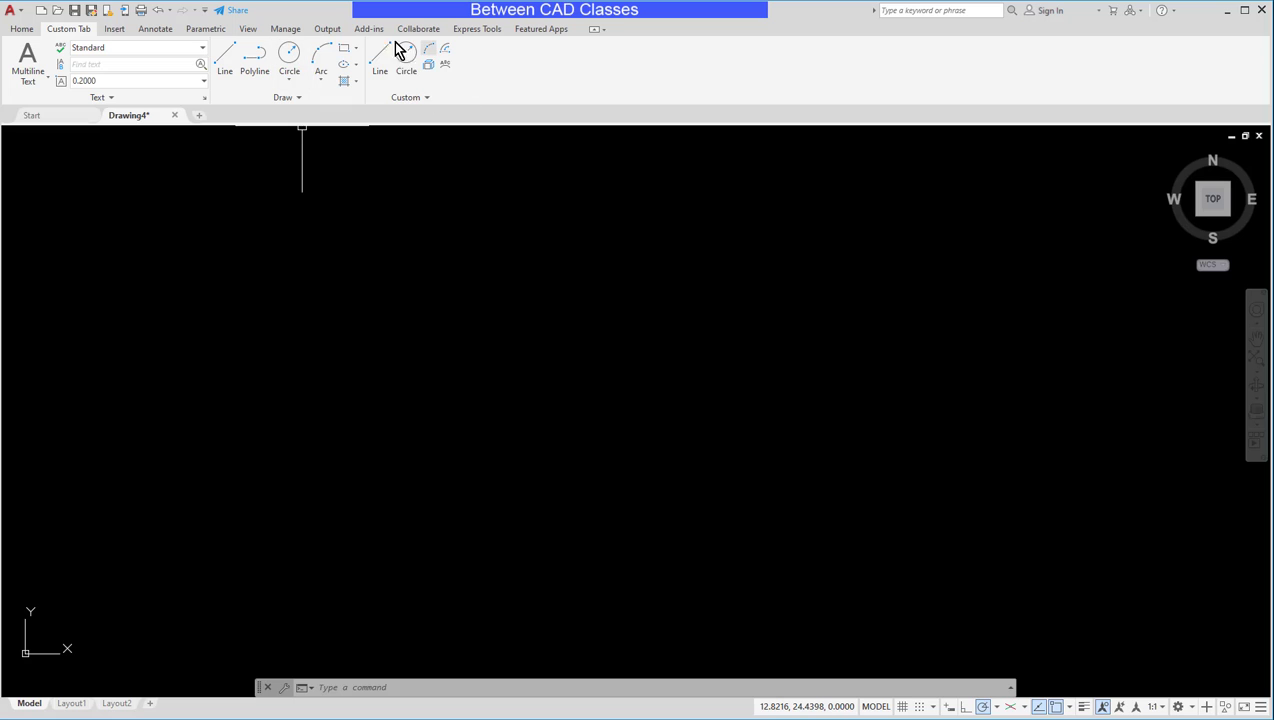
left_click(430, 98)
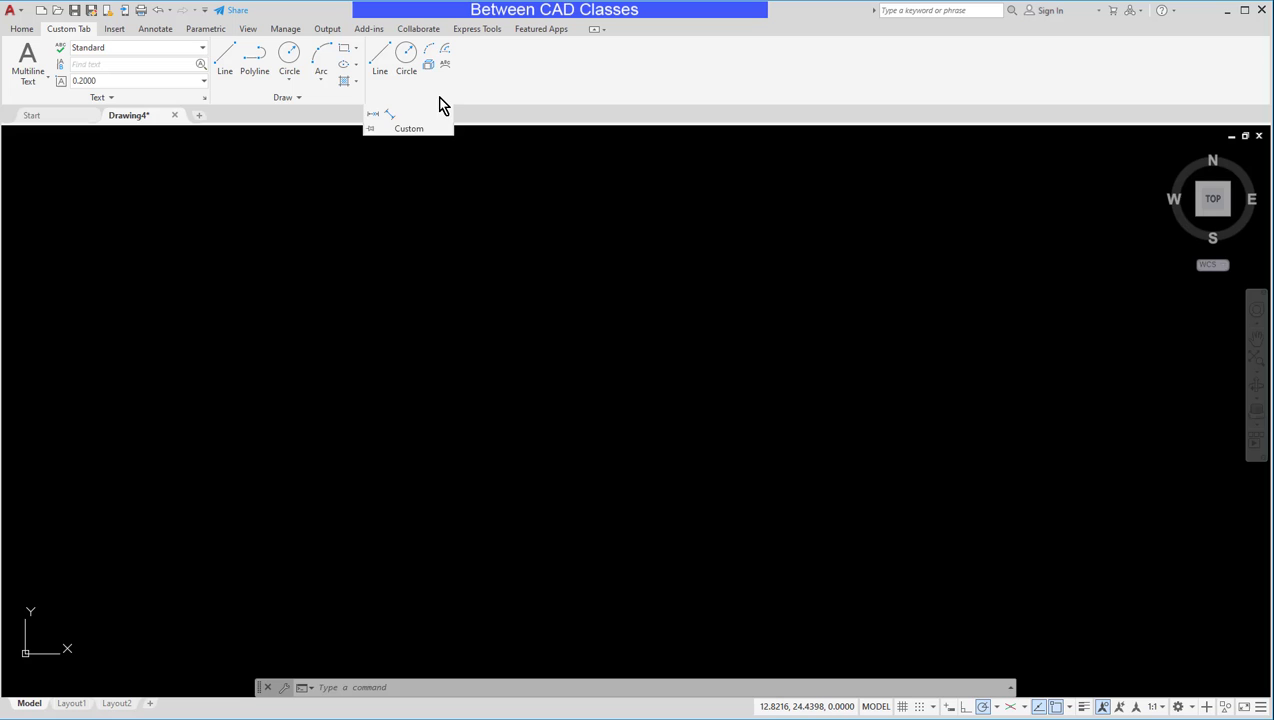
left_click(518, 75)
left_click(497, 200)
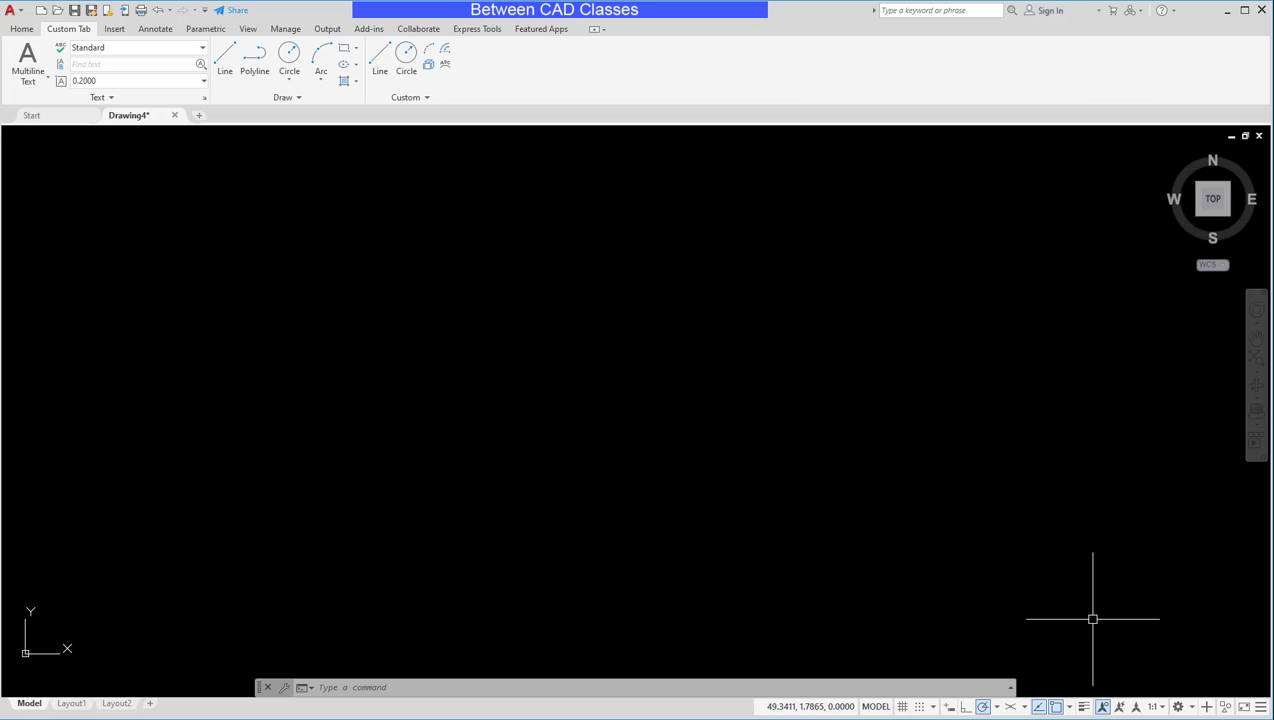
left_click(1197, 708)
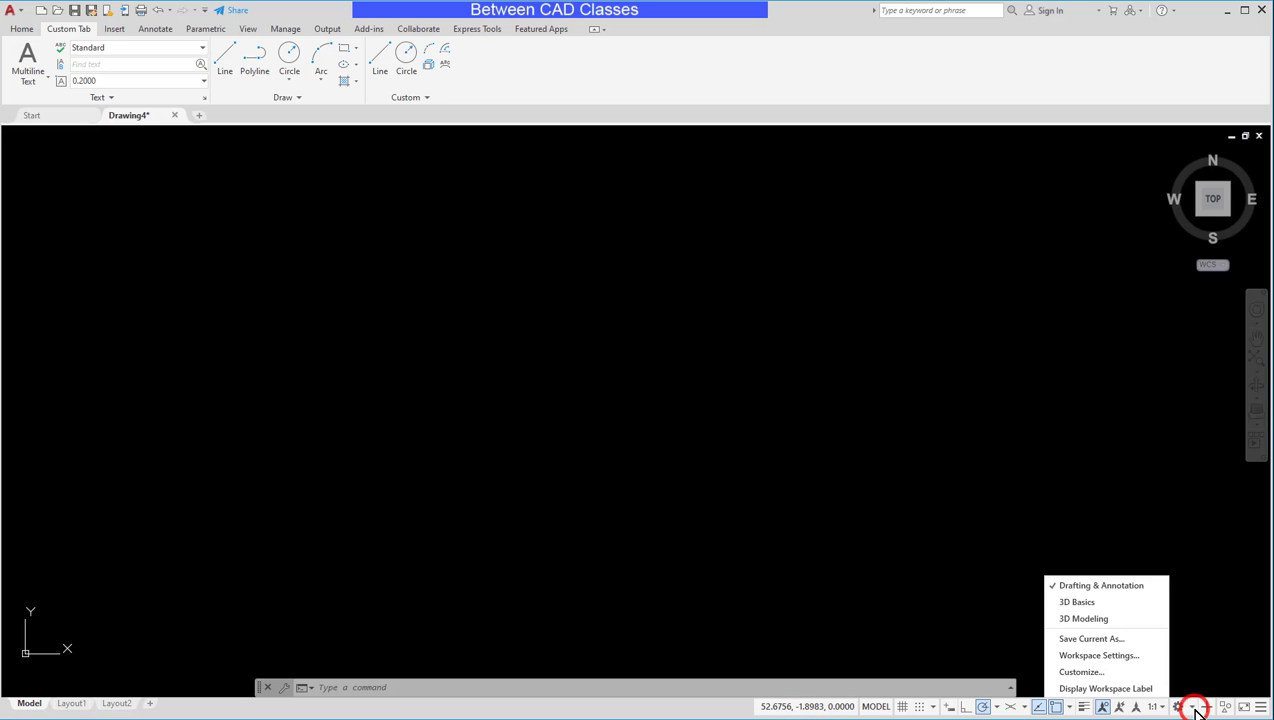
left_click(1081, 602)
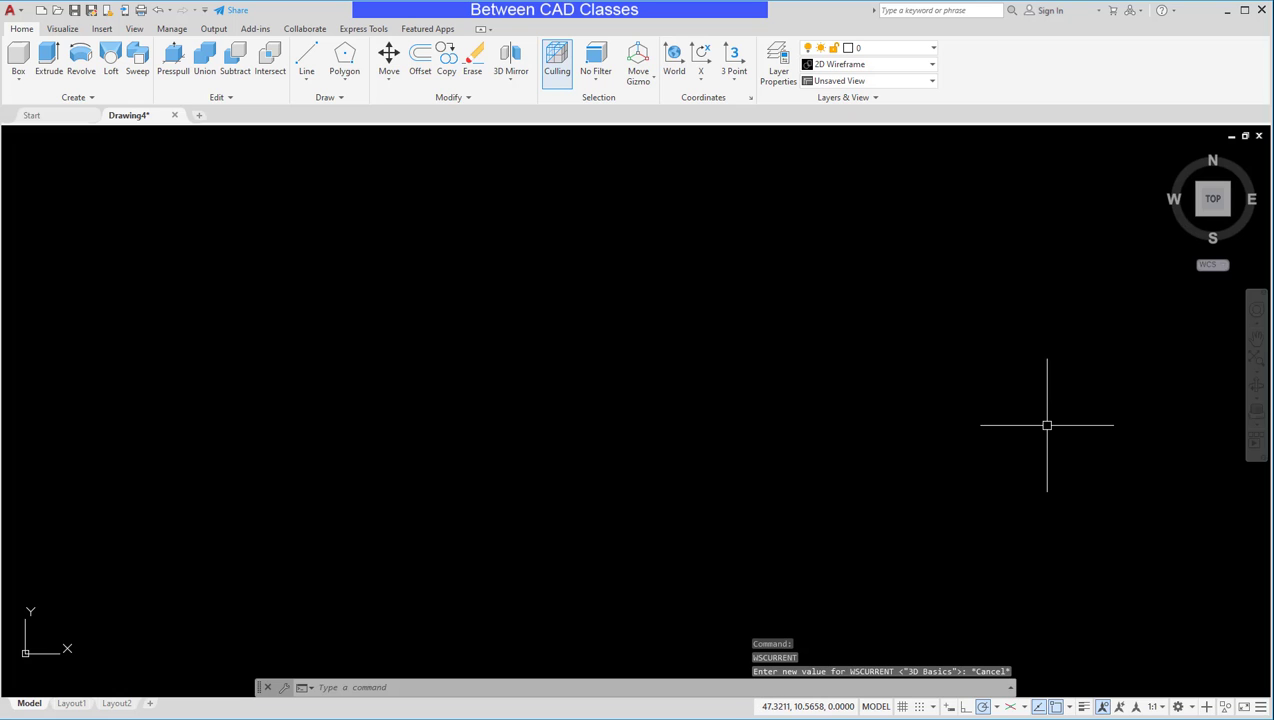
left_click(1178, 707)
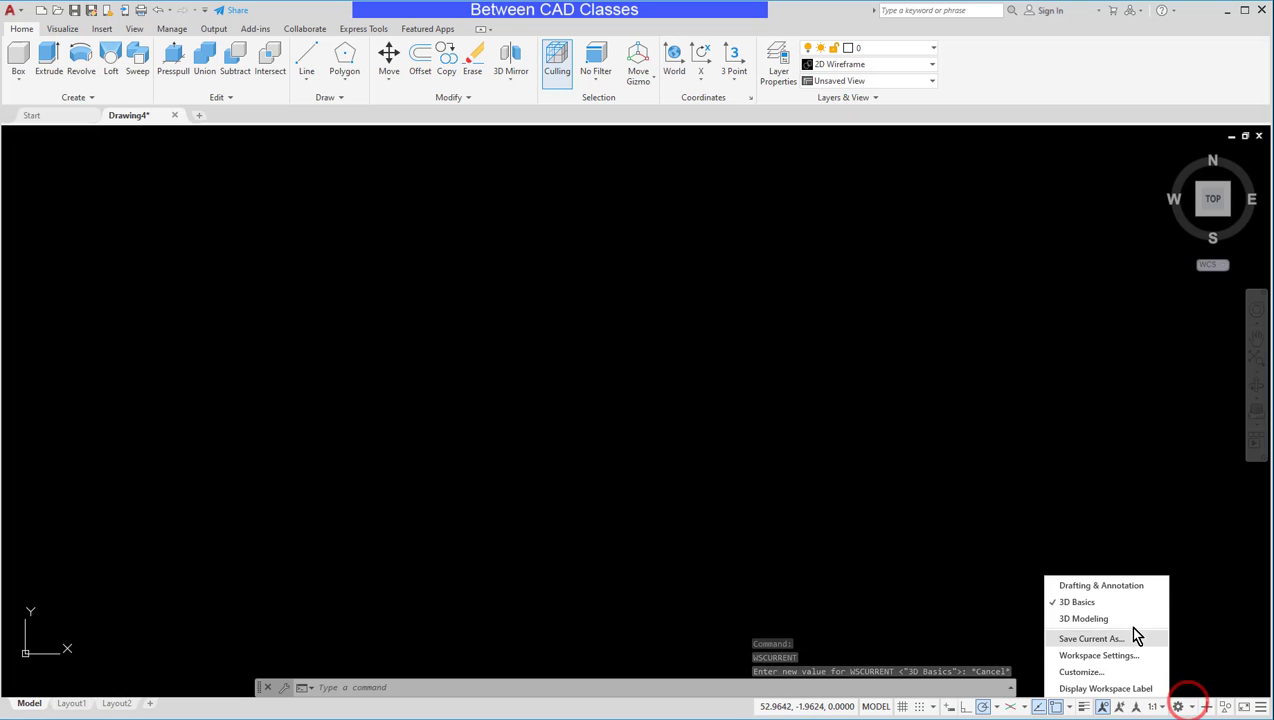
left_click(1112, 591)
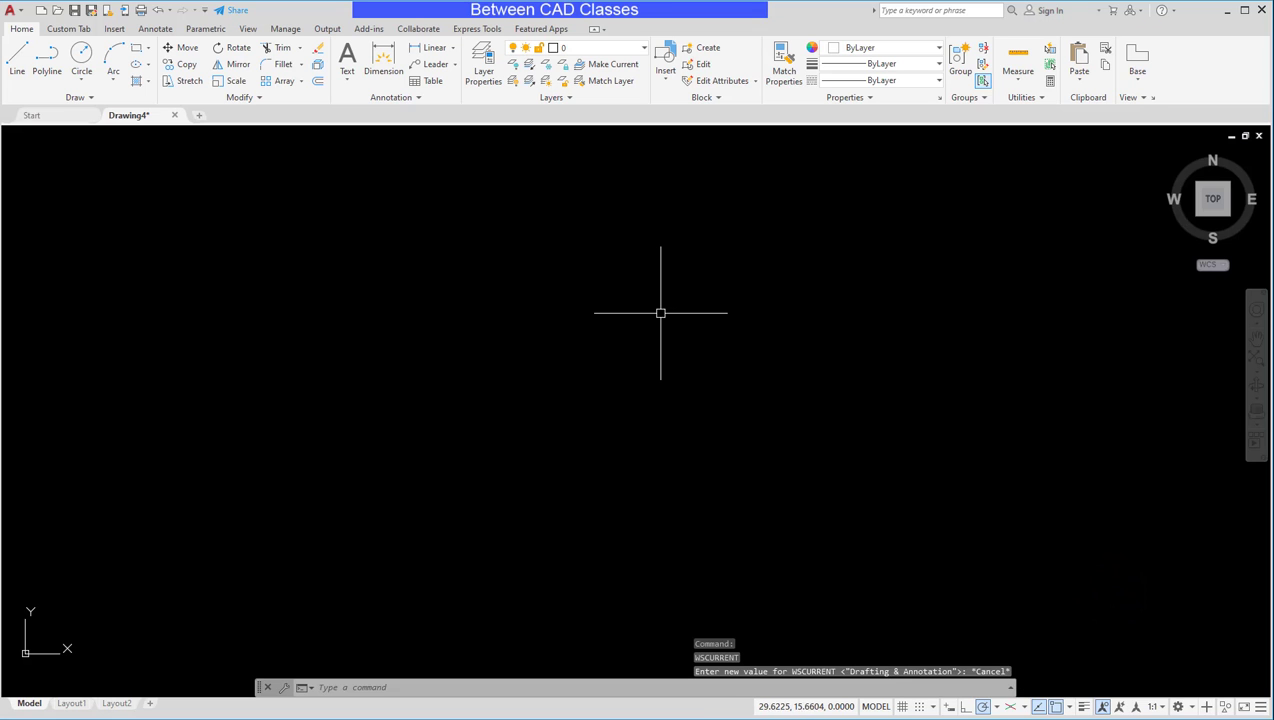
left_click(91, 29)
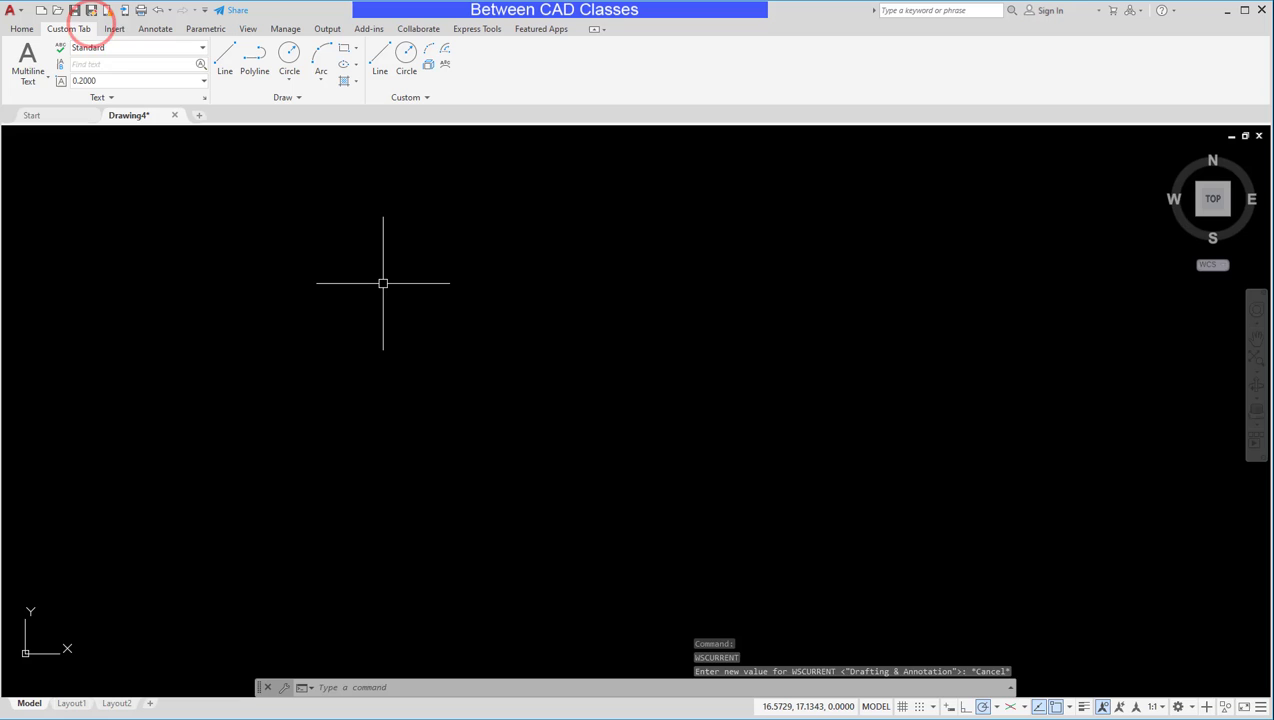